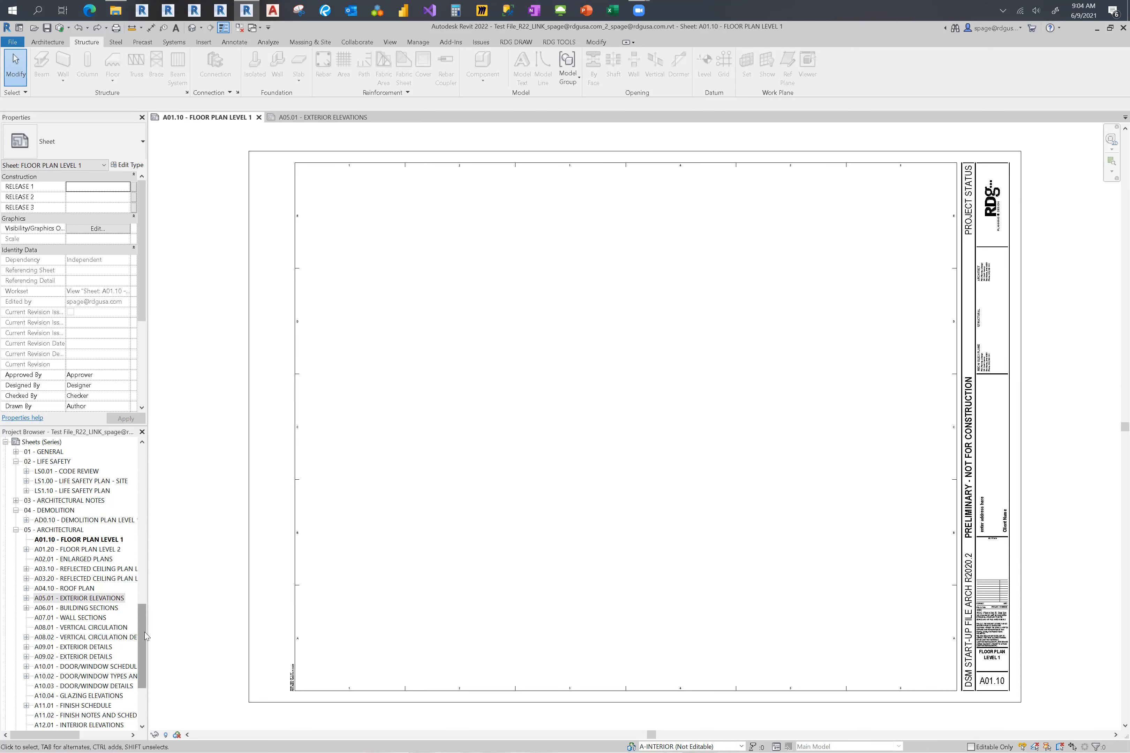
Step: Place the working floor plan A-WP01 on sheet A01.10, in the lower-left part of the drawing area
{"action": "left_click_drag", "start_coordinate": [144, 631], "coordinate": [139, 599]}
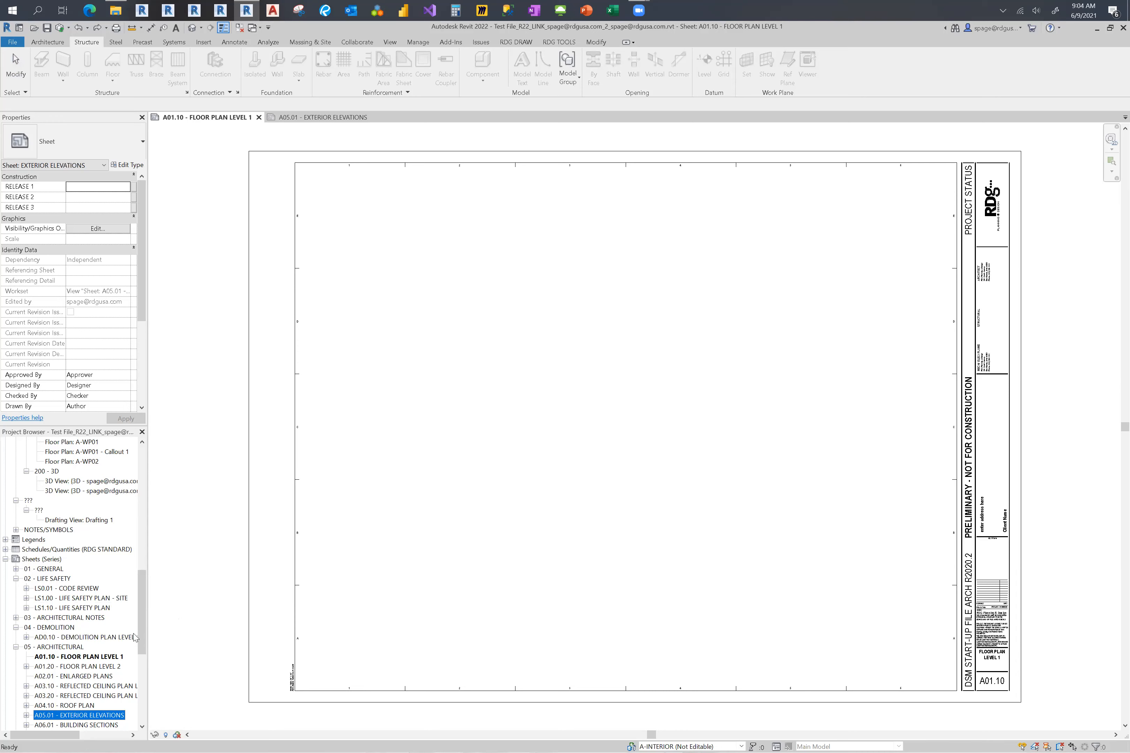
{"action": "scroll", "coordinate": [144, 615], "scroll_direction": "up", "scroll_amount": 5}
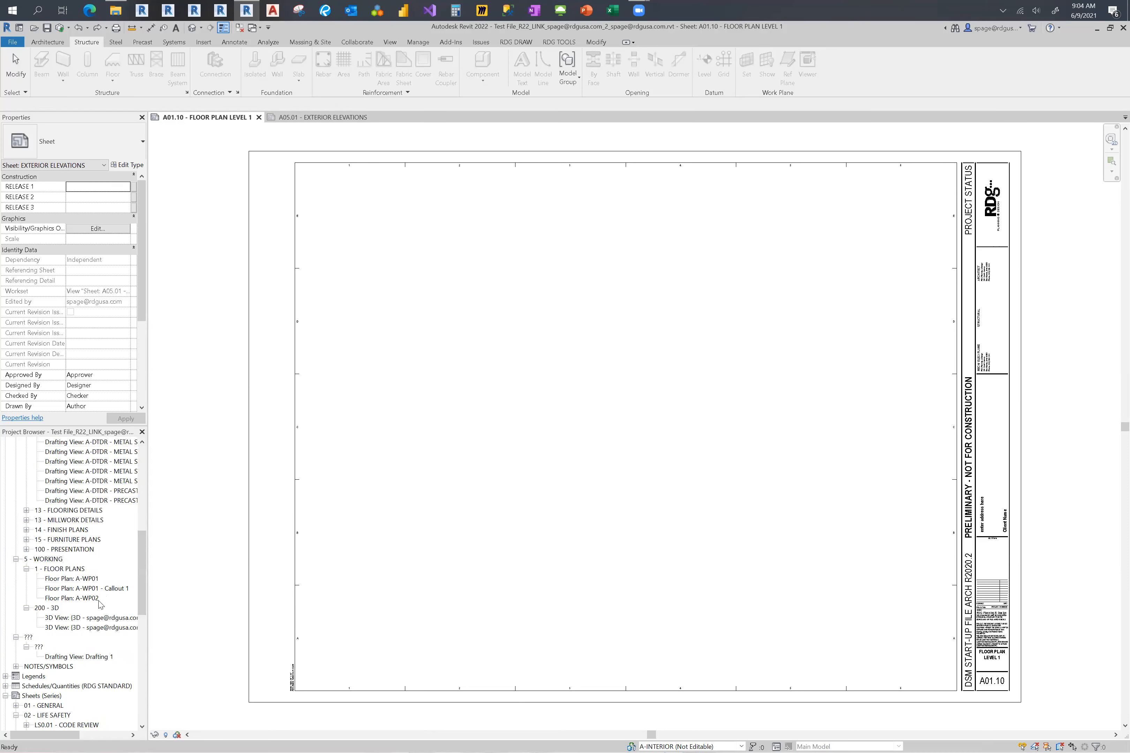
{"action": "left_click", "coordinate": [73, 579]}
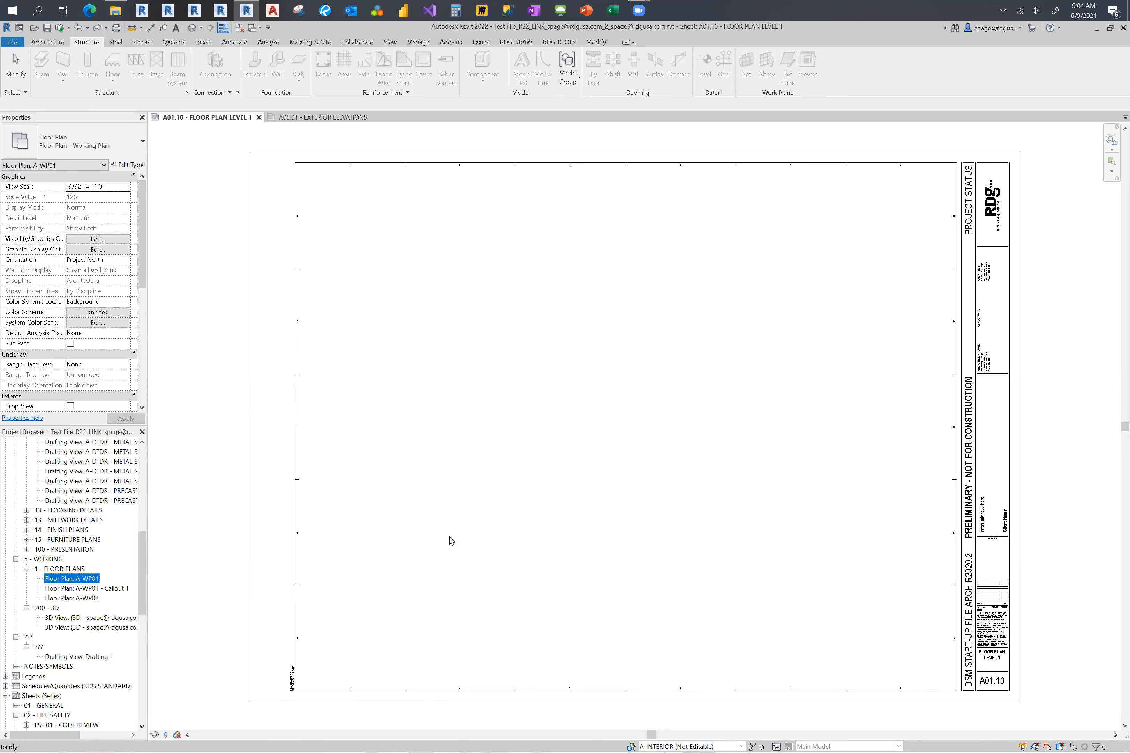
{"action": "left_click_drag", "start_coordinate": [73, 578], "coordinate": [450, 537]}
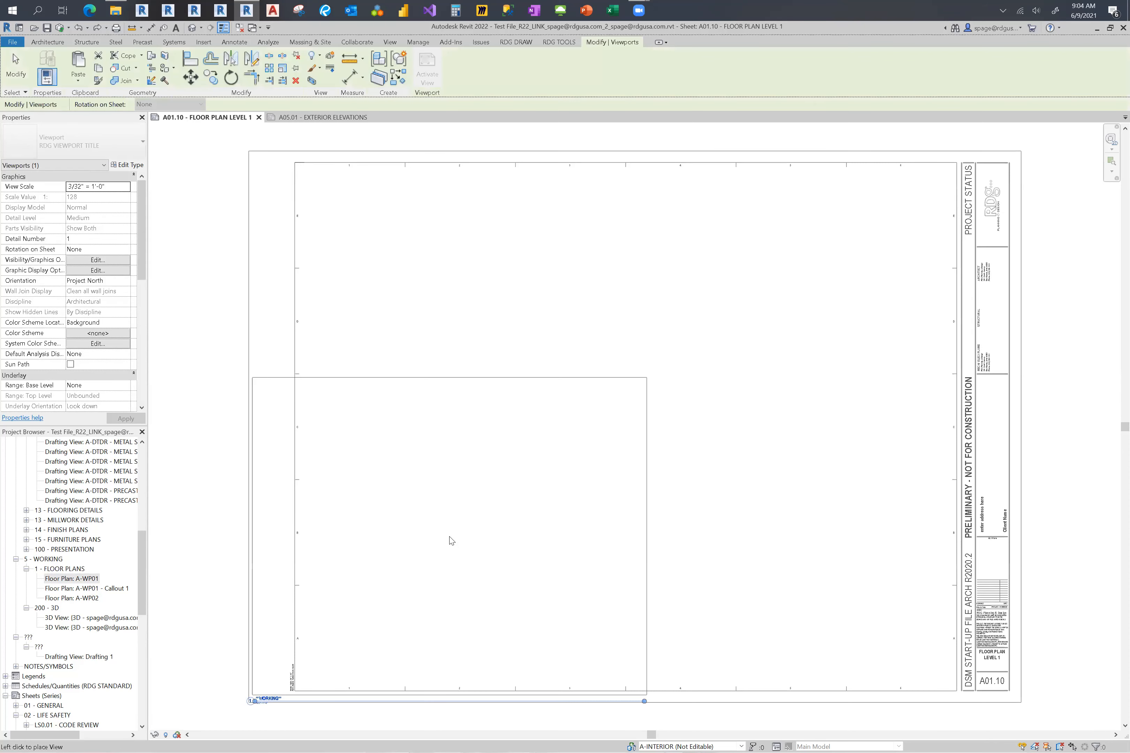
{"action": "left_click", "coordinate": [518, 507]}
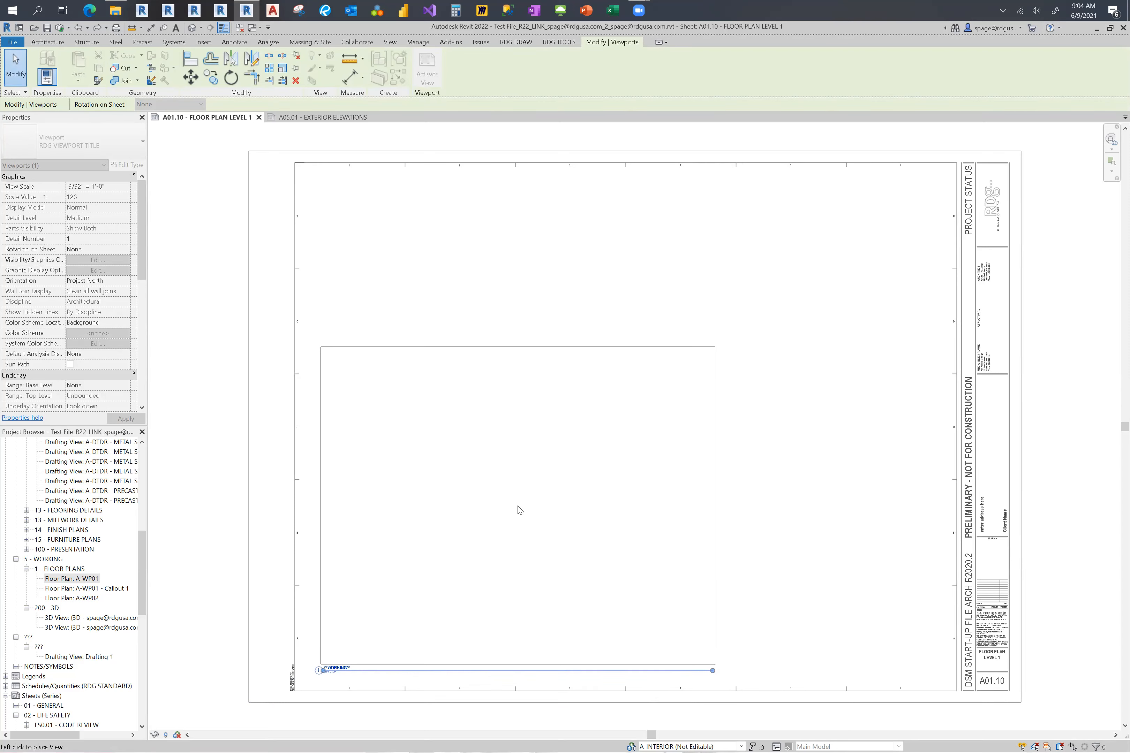
{"action": "left_click", "coordinate": [514, 511]}
{"action": "left_click", "coordinate": [748, 510]}
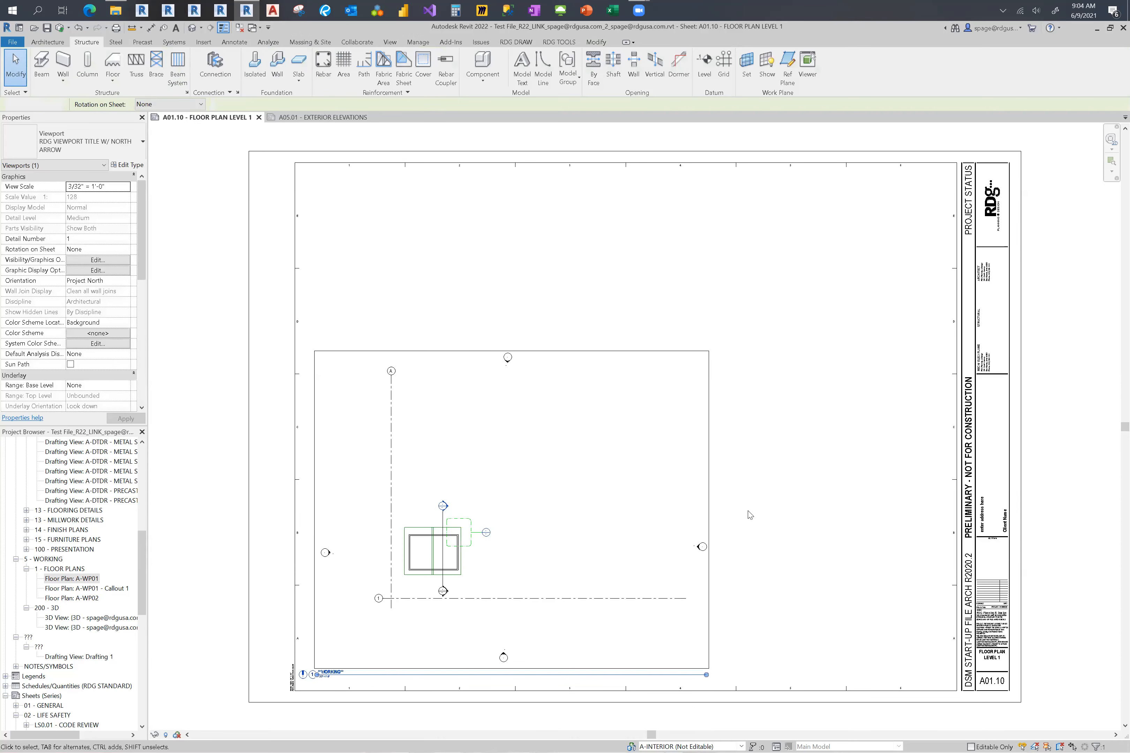
{"action": "left_click", "coordinate": [411, 540]}
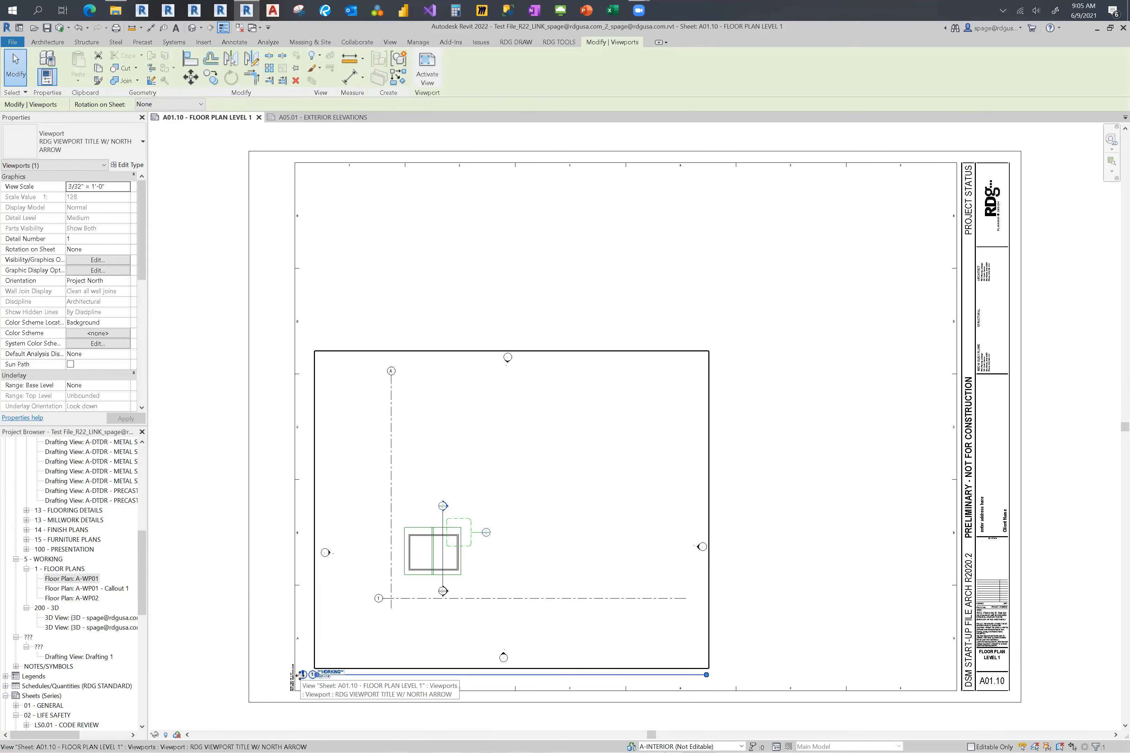
{"action": "left_click", "coordinate": [768, 603]}
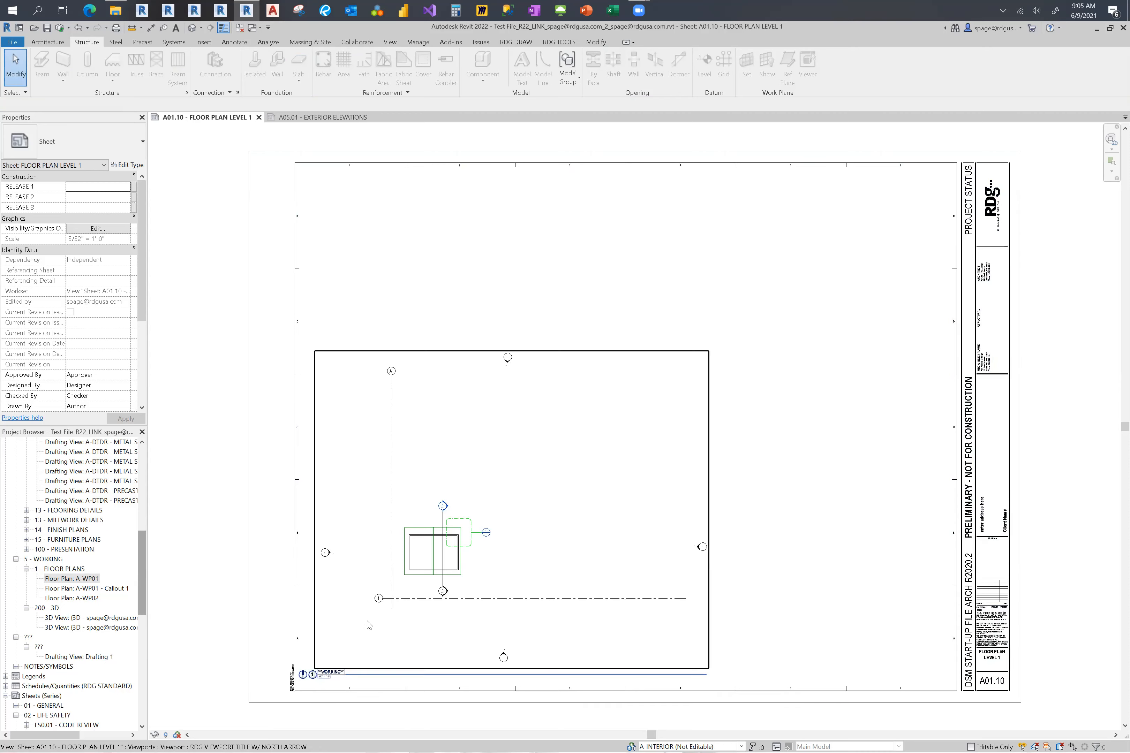
Step: Place the exterior elevation A-ELEX - EAST on the sheet above the floor plan, aligned with its left edge, and examine its viewport title
{"action": "left_click", "coordinate": [361, 630]}
{"action": "left_click_drag", "start_coordinate": [139, 587], "coordinate": [462, 270]}
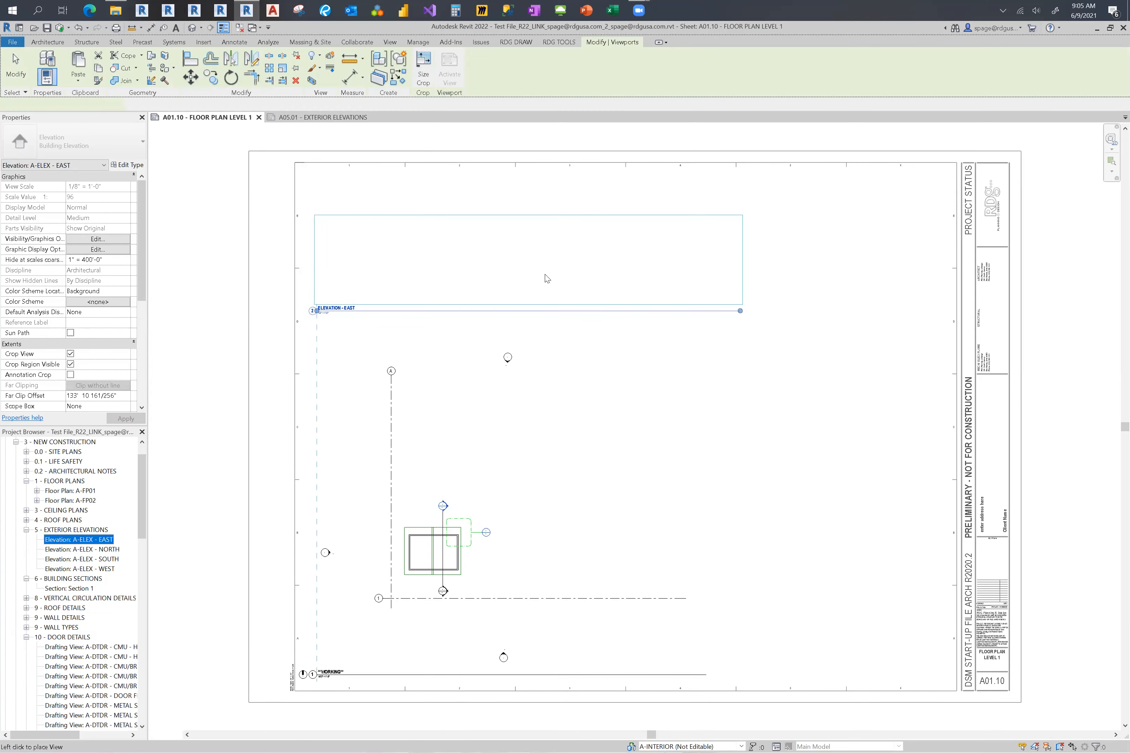
{"action": "left_click", "coordinate": [538, 264]}
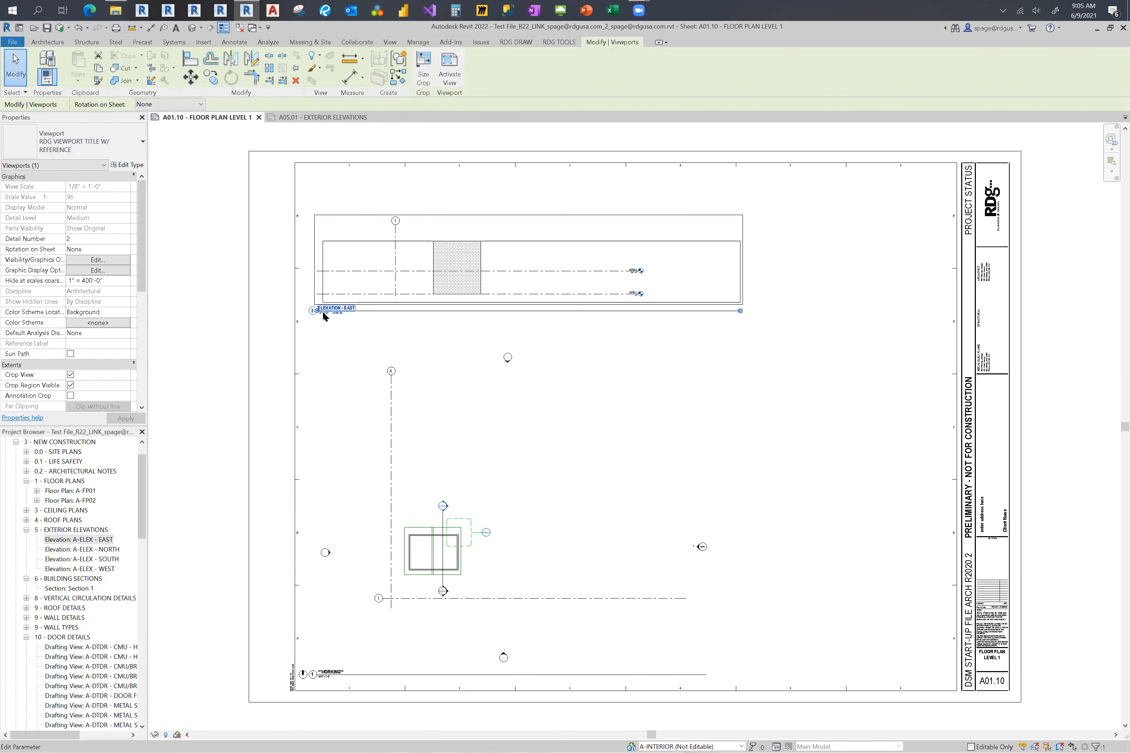
{"action": "scroll", "coordinate": [328, 312], "scroll_direction": "up", "scroll_amount": 5}
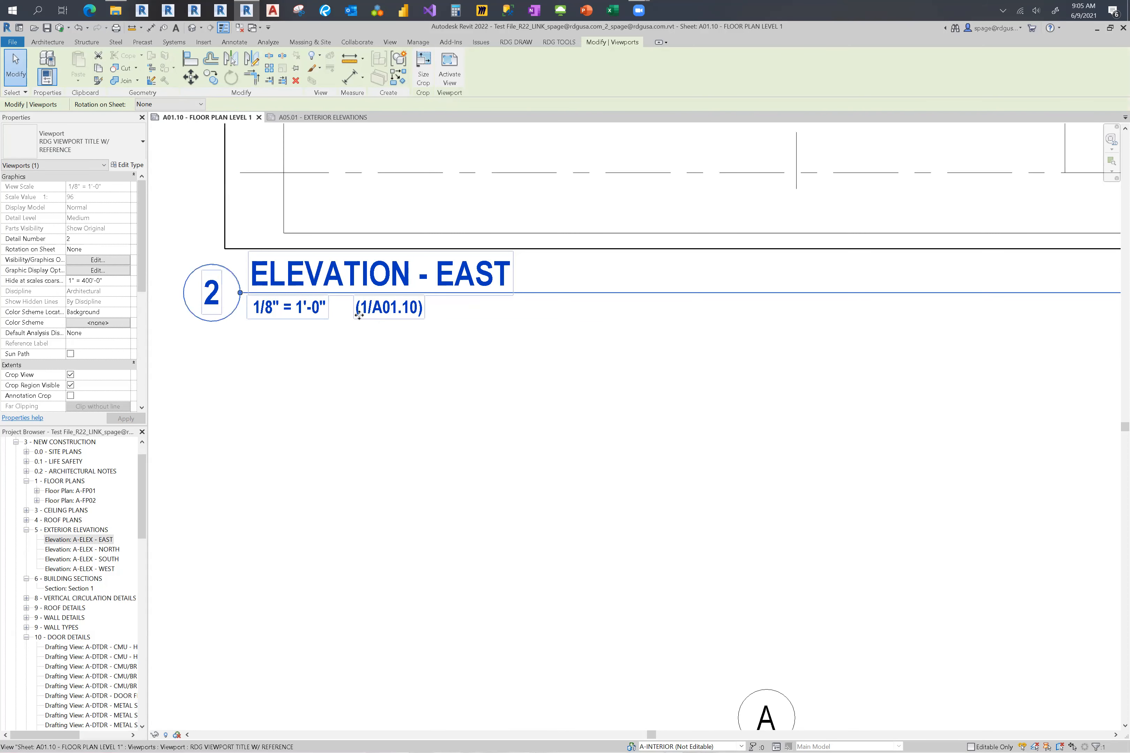
{"action": "scroll", "coordinate": [382, 318], "scroll_direction": "down", "scroll_amount": 1}
{"action": "left_click", "coordinate": [425, 343]}
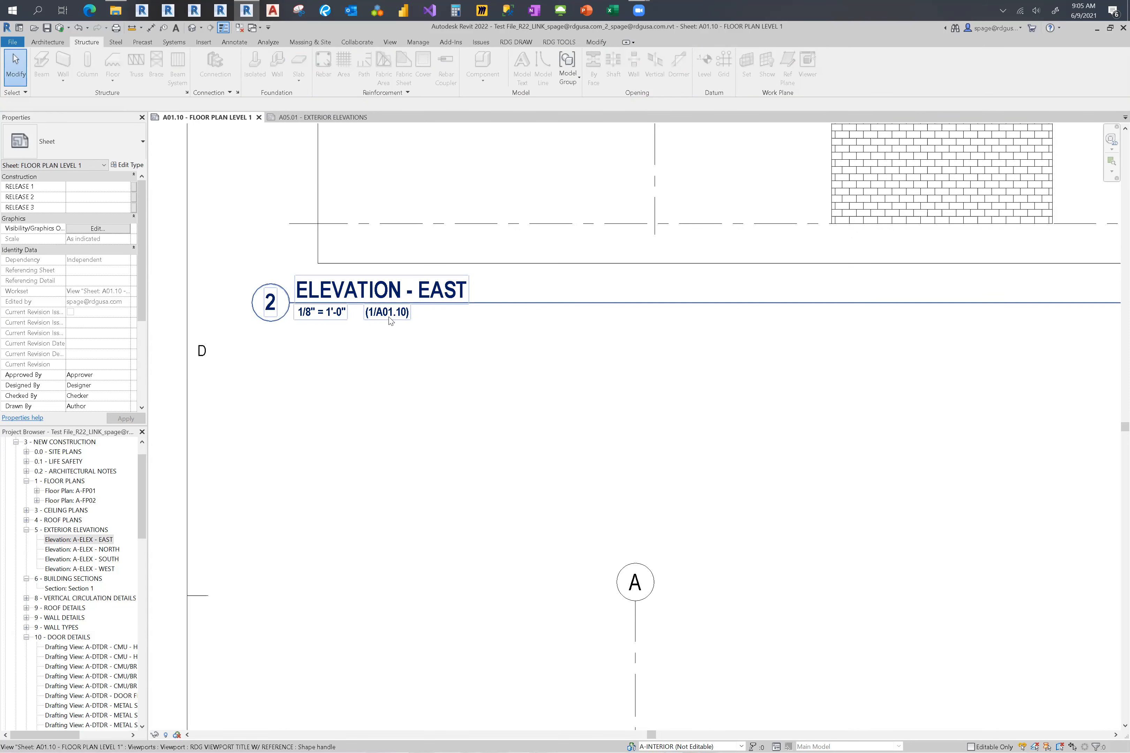
{"action": "scroll", "coordinate": [390, 320], "scroll_direction": "down", "scroll_amount": 4}
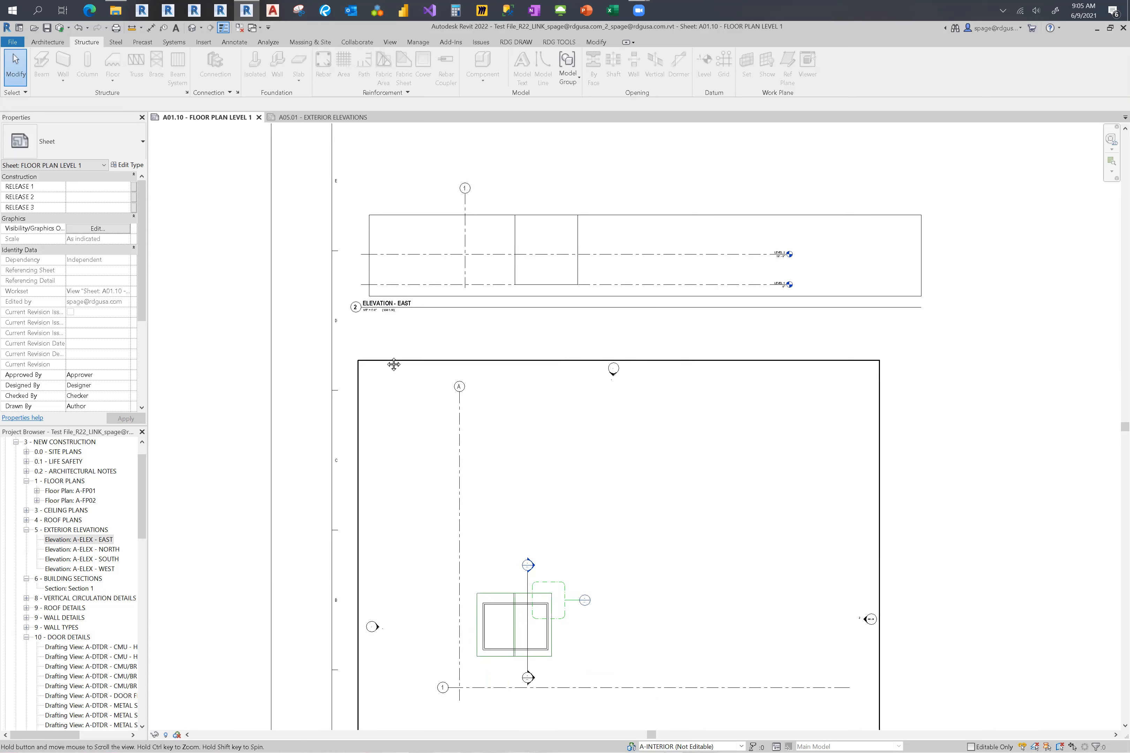
{"action": "scroll", "coordinate": [615, 518], "scroll_direction": "down", "scroll_amount": 2}
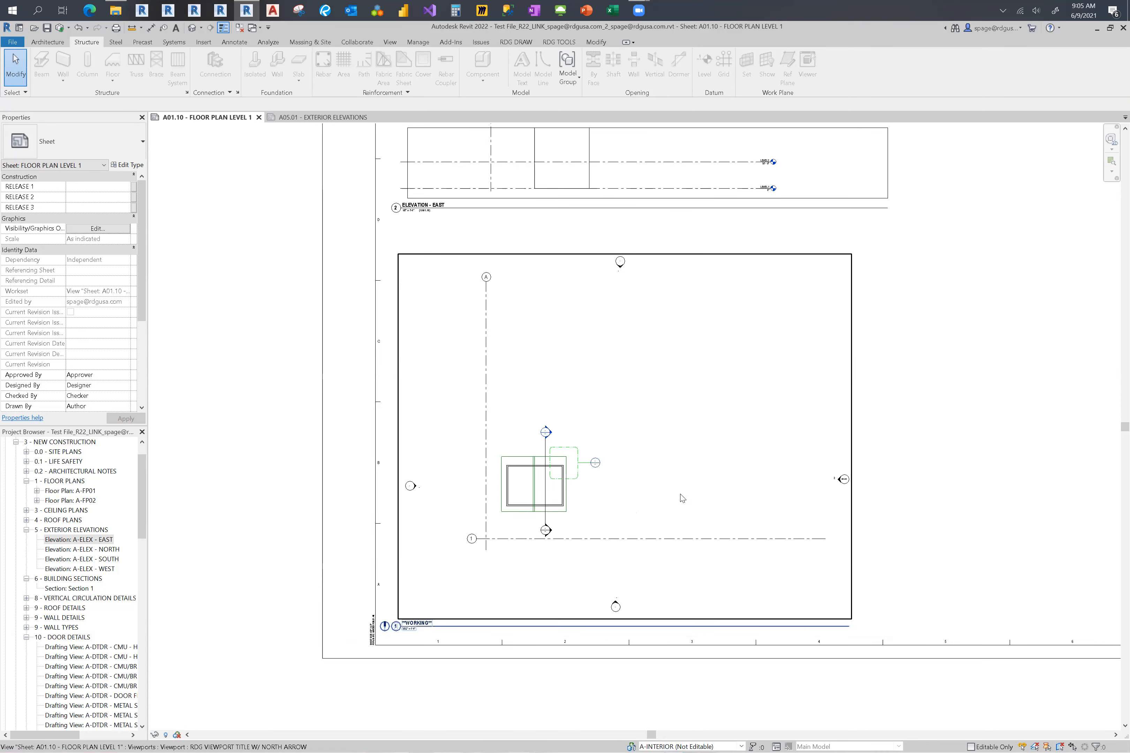
Step: Place the first 3D view of the 200 - 3D group in the sheet's lower-right area, beside the floor plan
{"action": "middle_click_drag", "start_coordinate": [647, 390], "coordinate": [566, 425]}
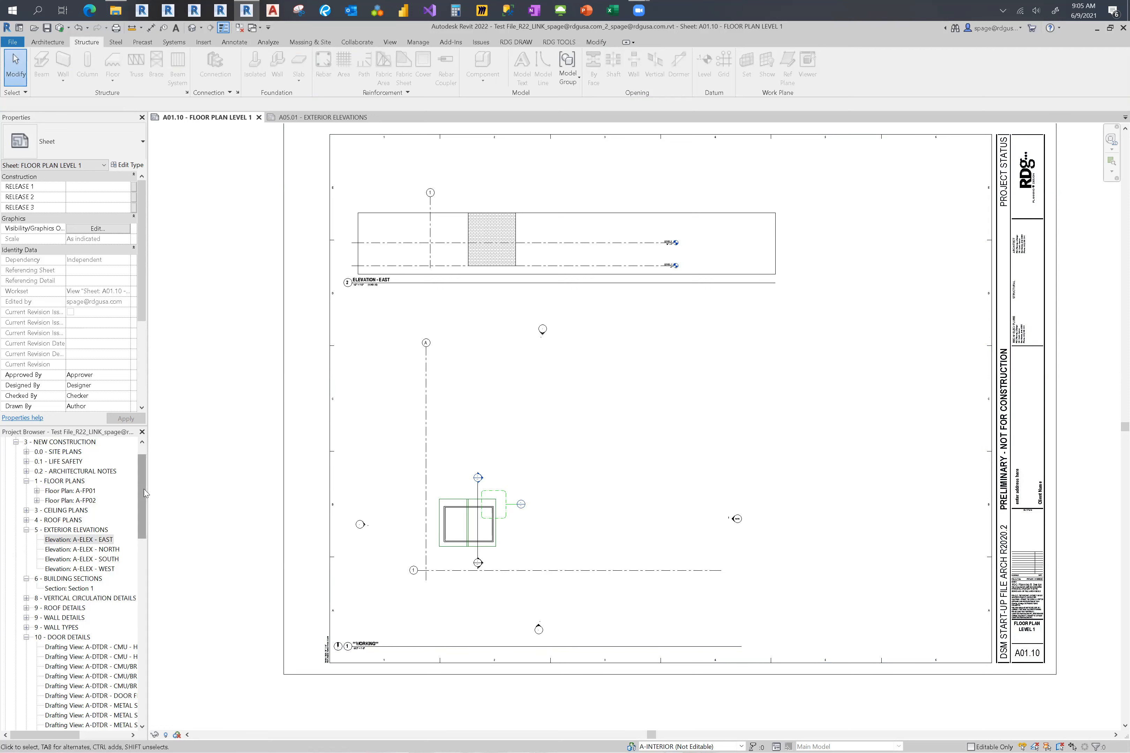
{"action": "scroll", "coordinate": [144, 489], "scroll_direction": "down", "scroll_amount": 9}
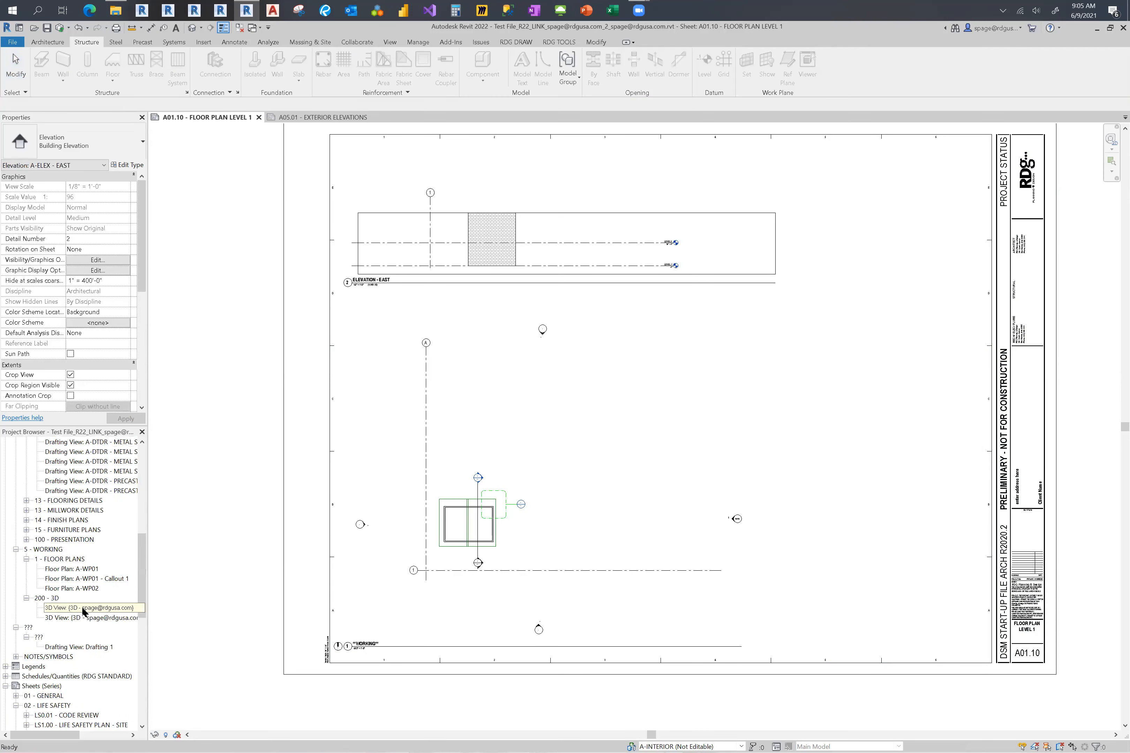
{"action": "left_click", "coordinate": [85, 608]}
{"action": "left_click_drag", "start_coordinate": [258, 600], "coordinate": [839, 587]}
{"action": "left_click", "coordinate": [852, 589]}
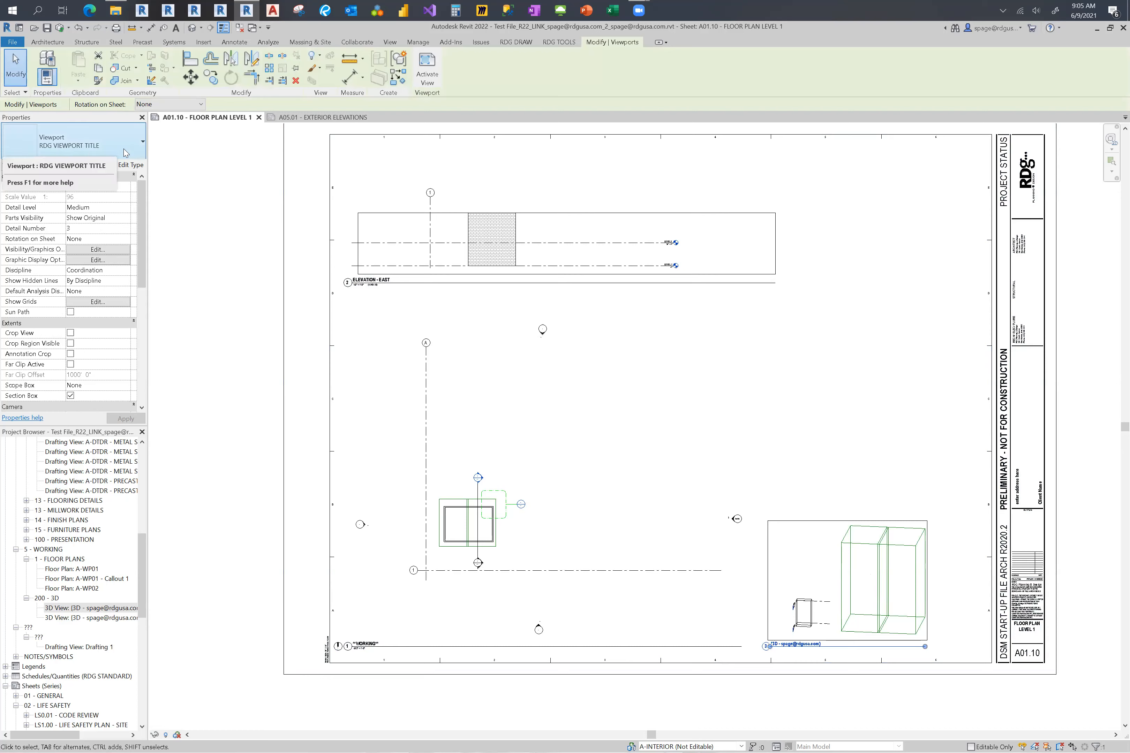
{"action": "left_click", "coordinate": [808, 645]}
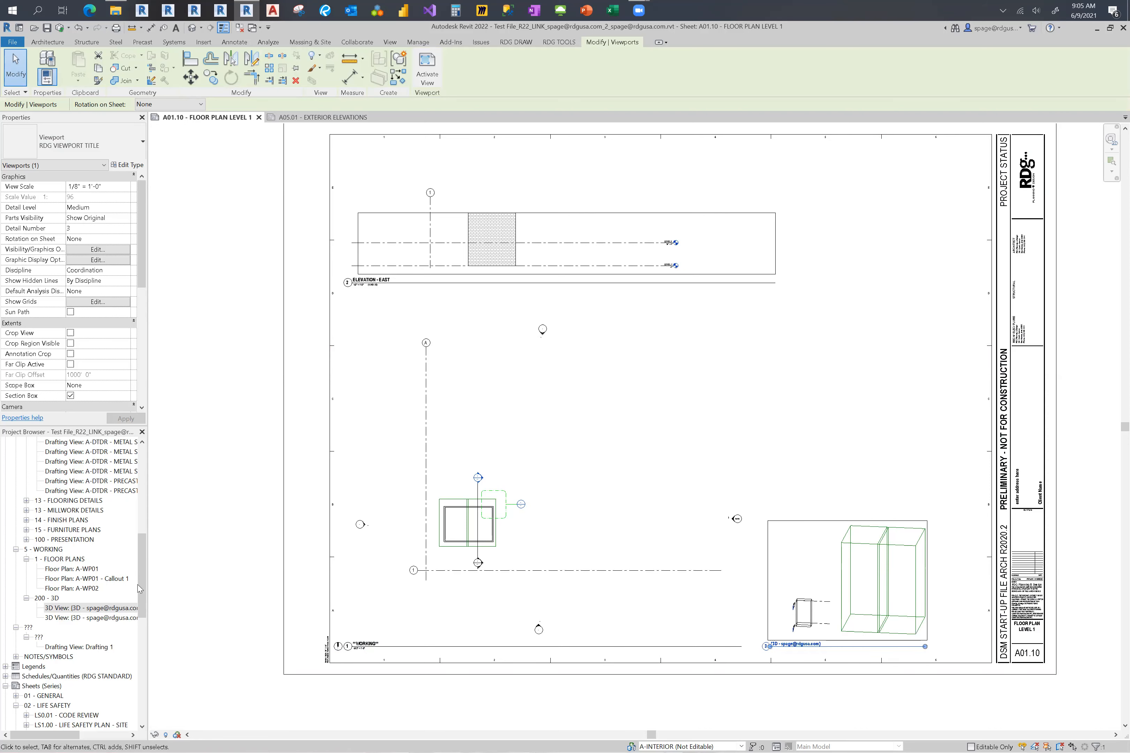
Step: Place building section Section 1 on the sheet above the 3D view and examine the reference in its viewport title
{"action": "left_click_drag", "start_coordinate": [141, 562], "coordinate": [142, 494]}
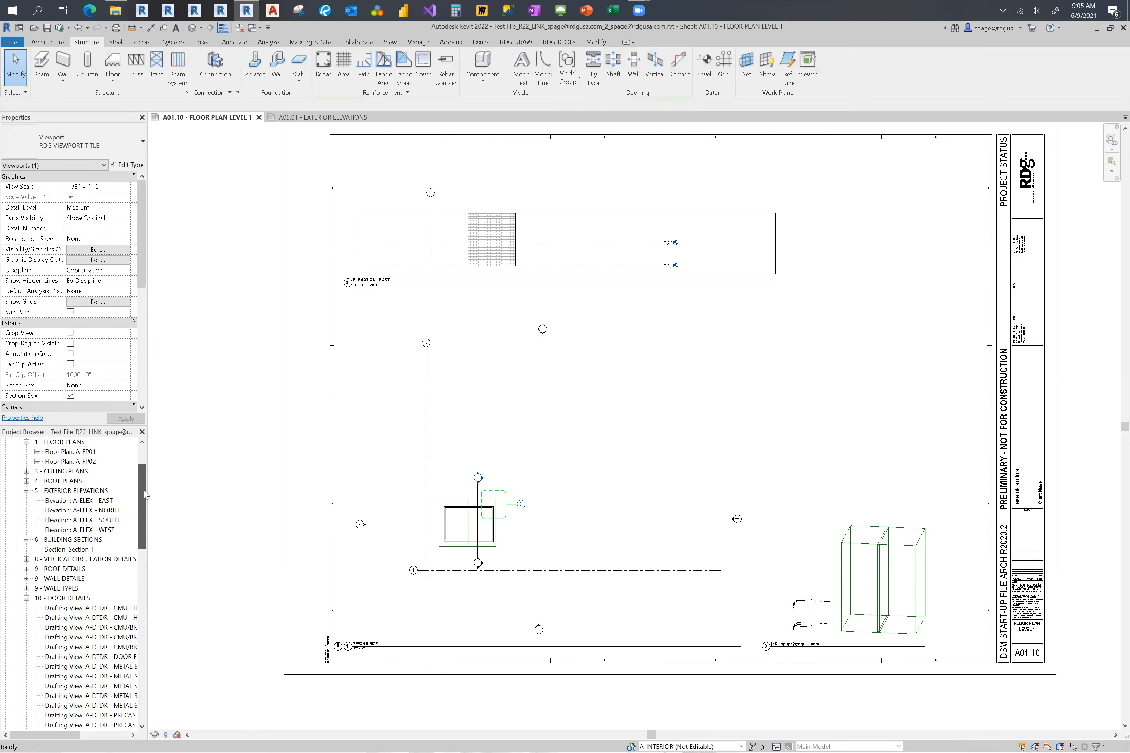
{"action": "left_click", "coordinate": [69, 550]}
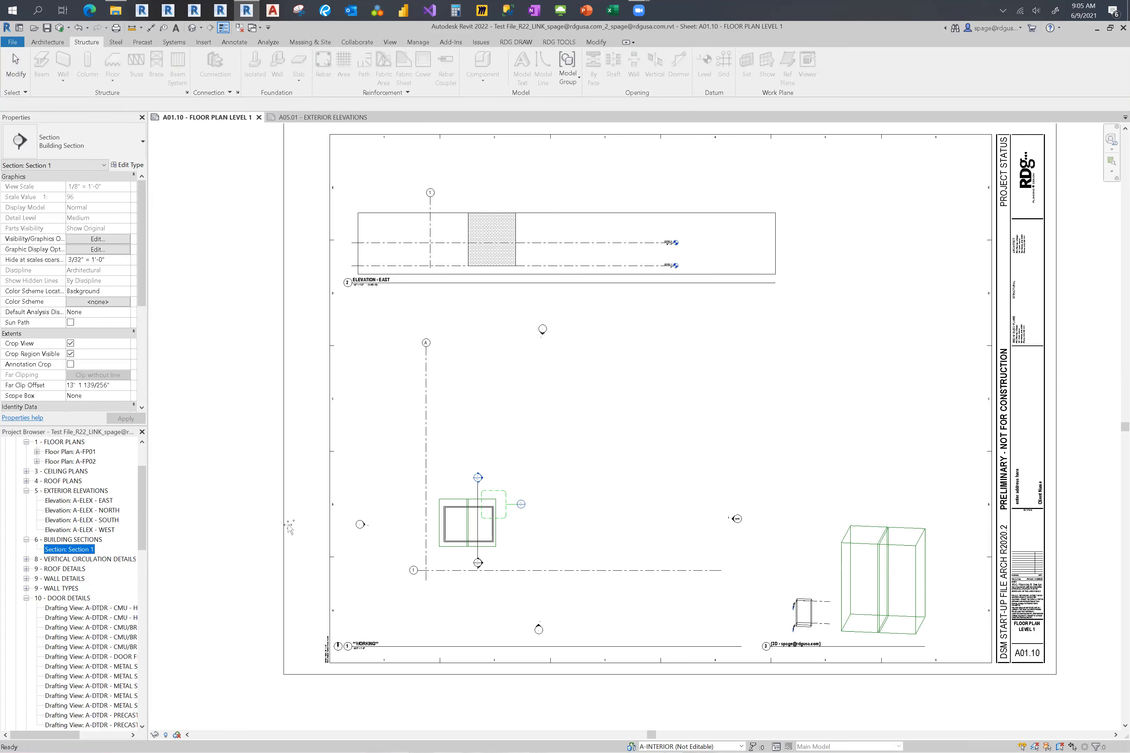
{"action": "left_click_drag", "start_coordinate": [69, 549], "coordinate": [824, 423]}
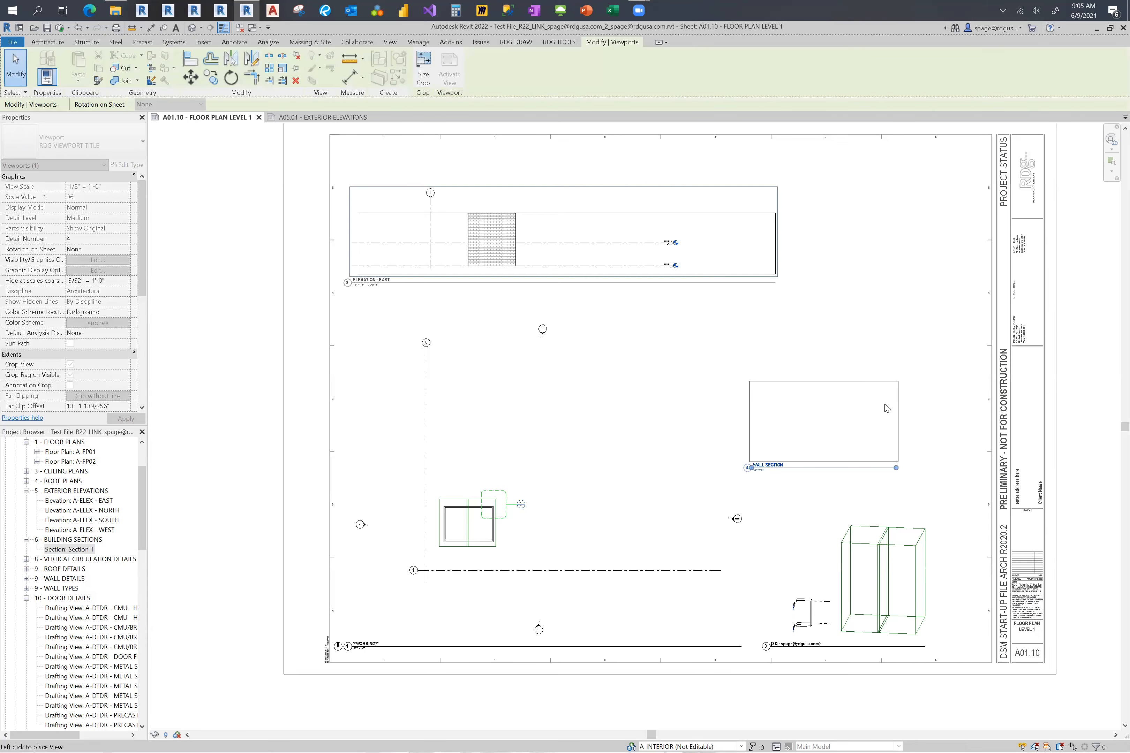
{"action": "left_click", "coordinate": [850, 401]}
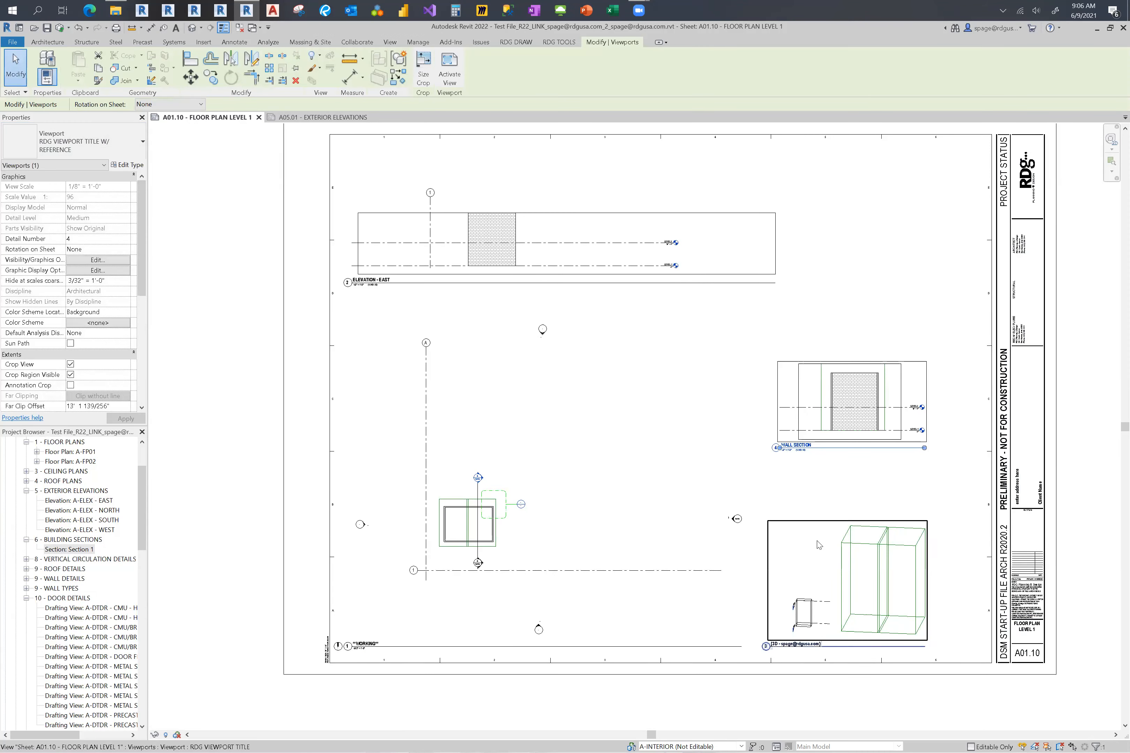
{"action": "scroll", "coordinate": [809, 486], "scroll_direction": "up", "scroll_amount": 2}
{"action": "scroll", "coordinate": [788, 435], "scroll_direction": "up", "scroll_amount": 5}
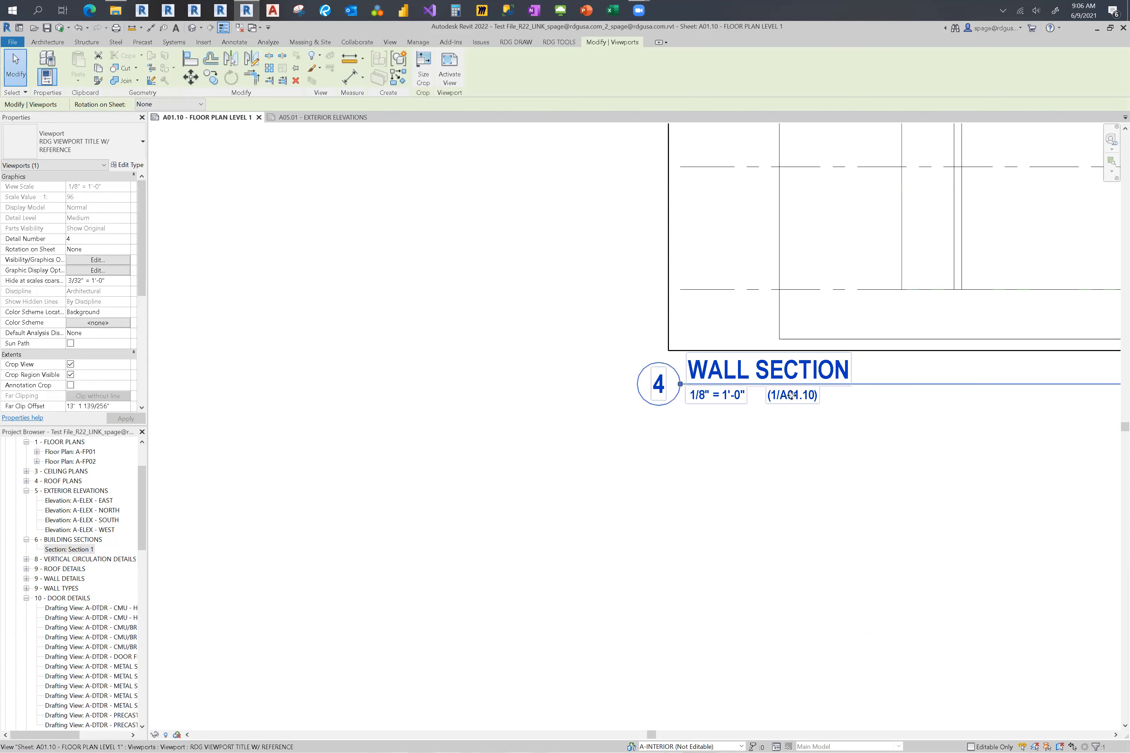
{"action": "scroll", "coordinate": [792, 396], "scroll_direction": "down", "scroll_amount": 4}
{"action": "scroll", "coordinate": [648, 544], "scroll_direction": "down", "scroll_amount": 5}
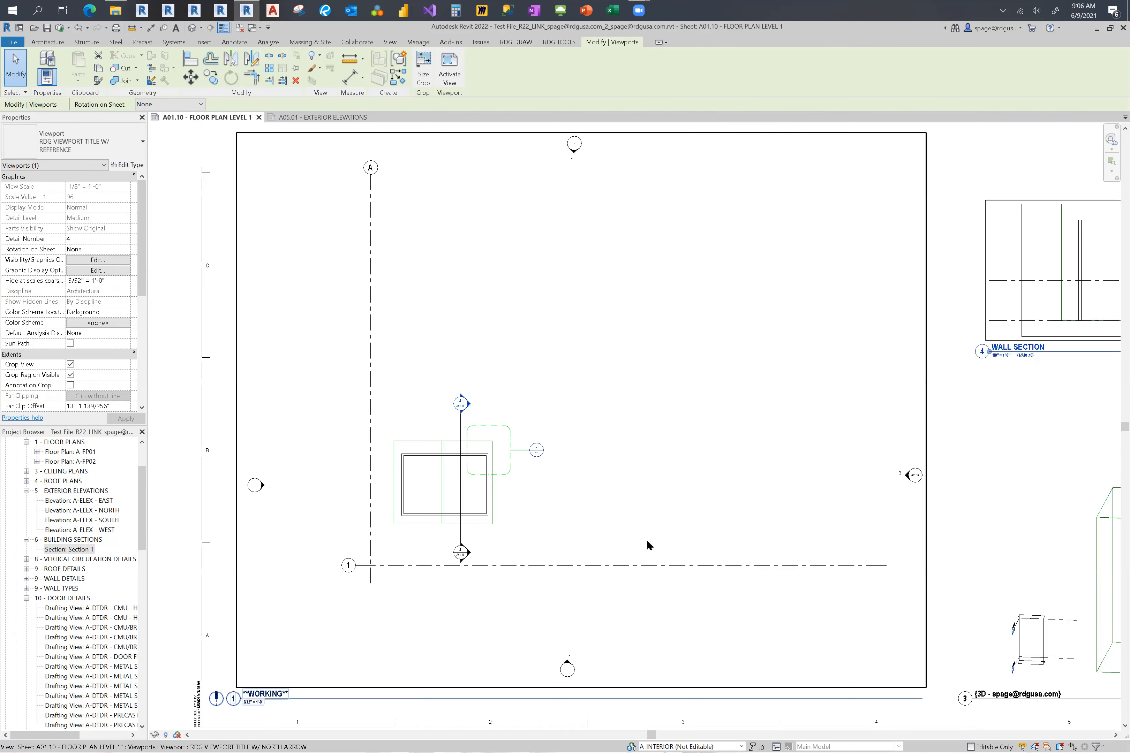
{"action": "middle_click_drag", "start_coordinate": [732, 519], "coordinate": [635, 552]}
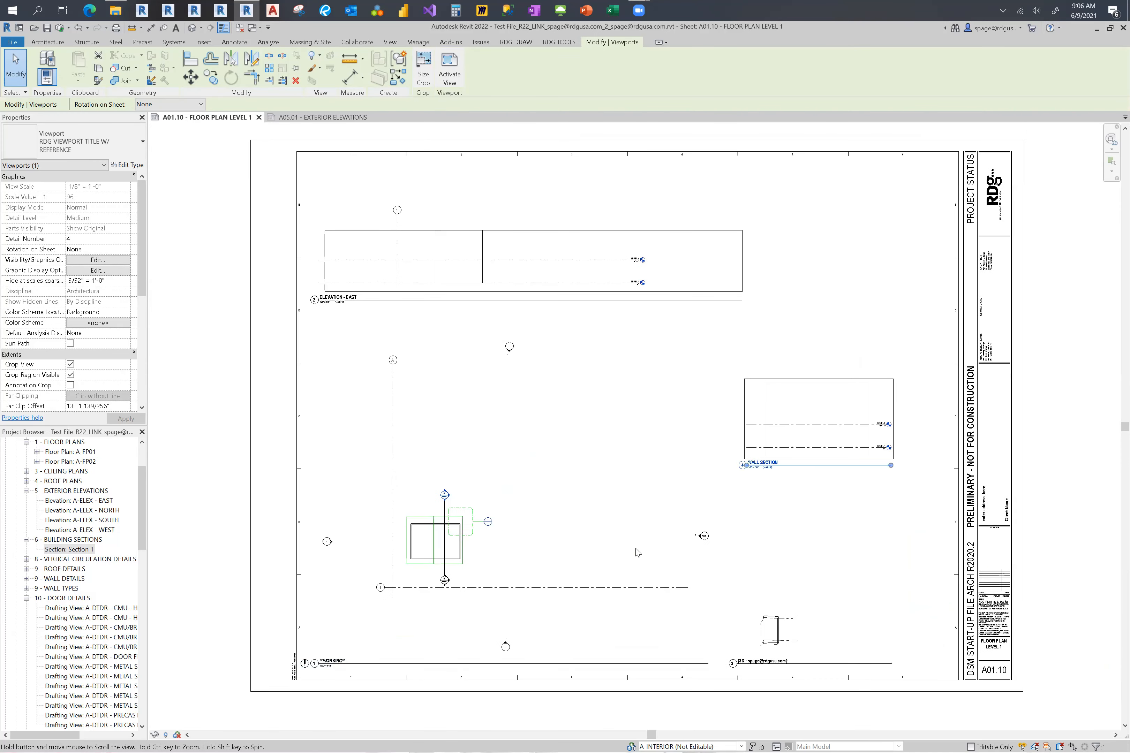
Step: Review the viewport types available for the East elevation's viewport without changing its type
{"action": "left_click", "coordinate": [795, 397]}
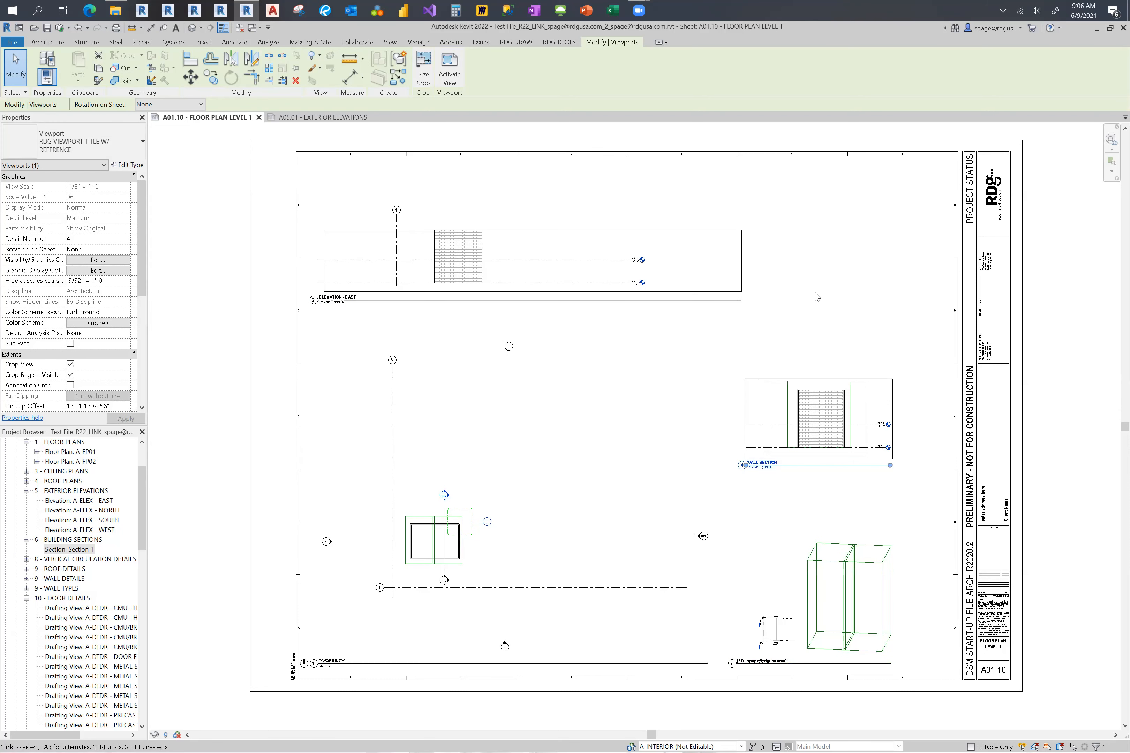
{"action": "left_click", "coordinate": [705, 290]}
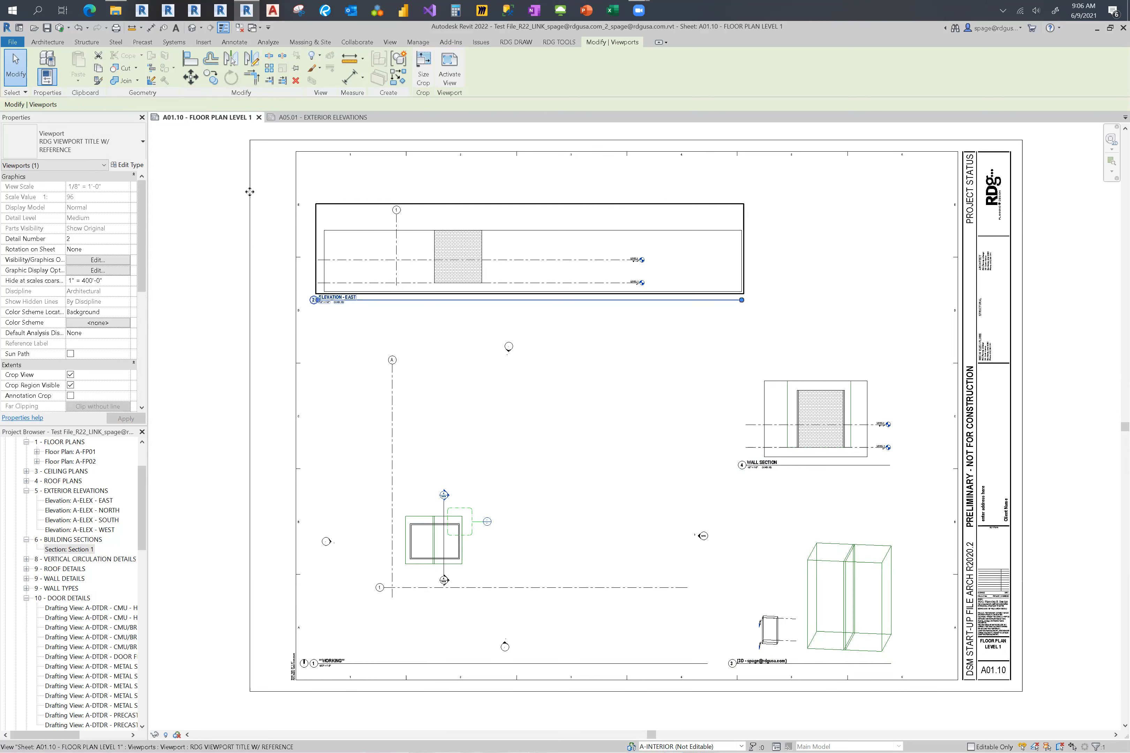
{"action": "left_click", "coordinate": [118, 150]}
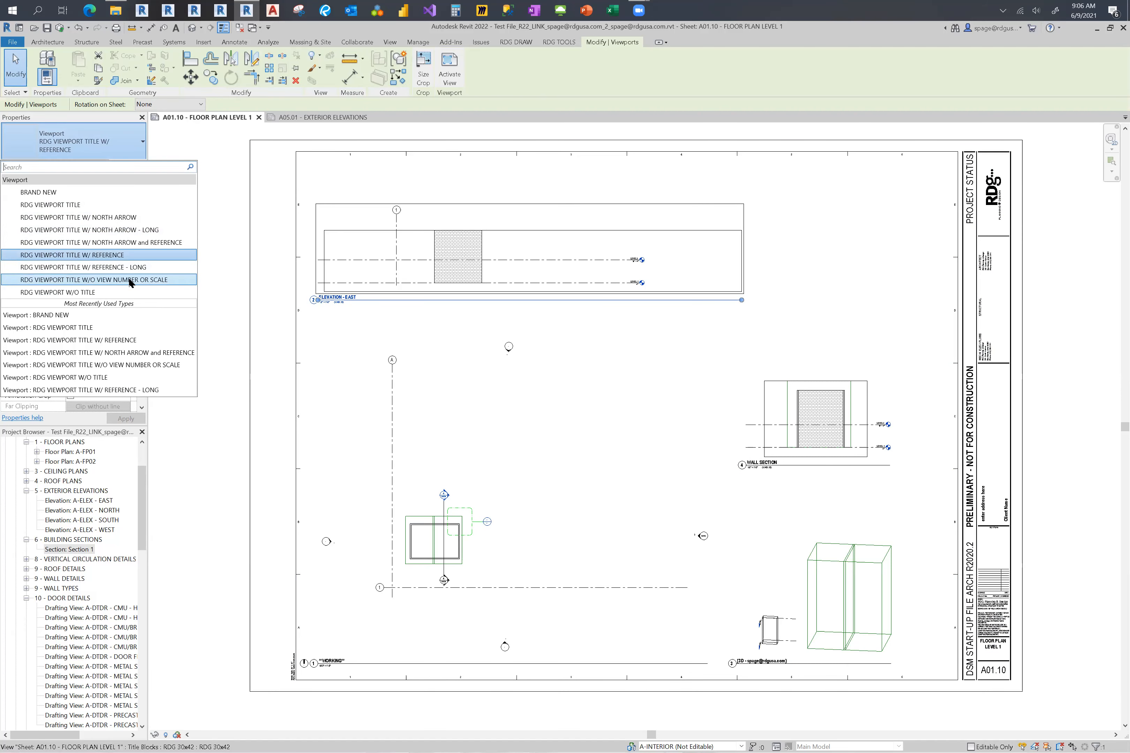
{"action": "left_click", "coordinate": [231, 388]}
Step: Place the legend DOOR - GENERAL DOOR NOTES on the sheet, between the floor plan and the wall section
{"action": "left_click_drag", "start_coordinate": [141, 503], "coordinate": [150, 603]}
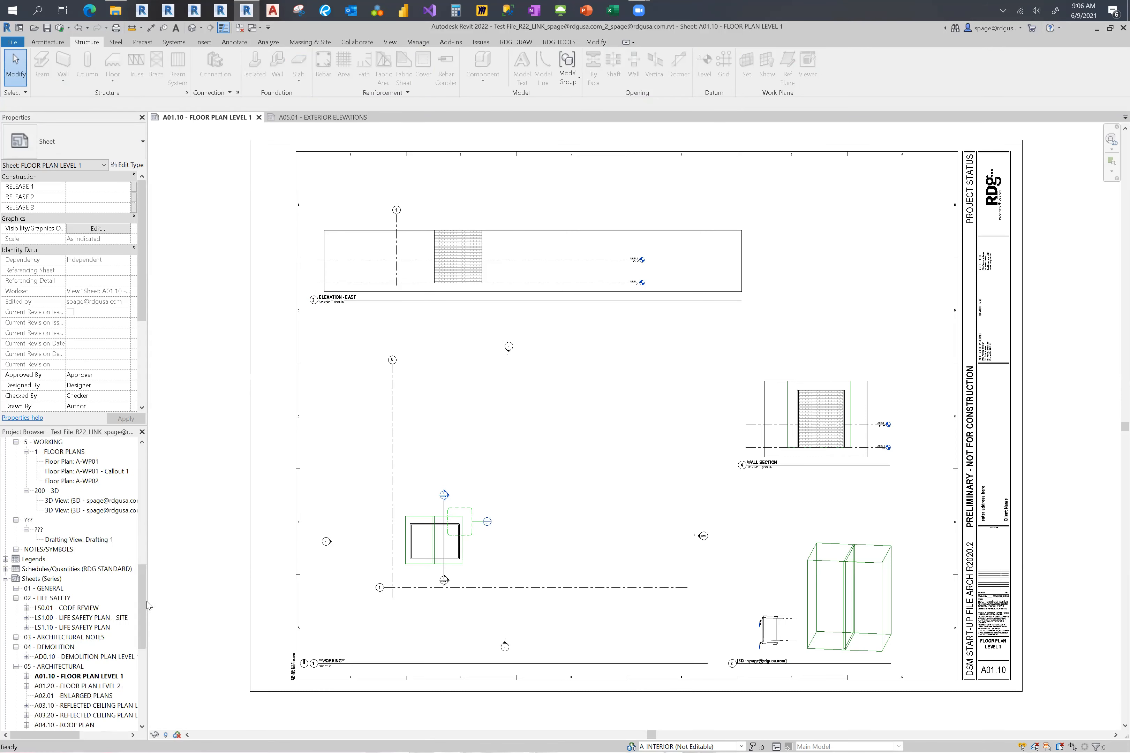
{"action": "double_click", "coordinate": [28, 560]}
{"action": "left_click", "coordinate": [71, 609]}
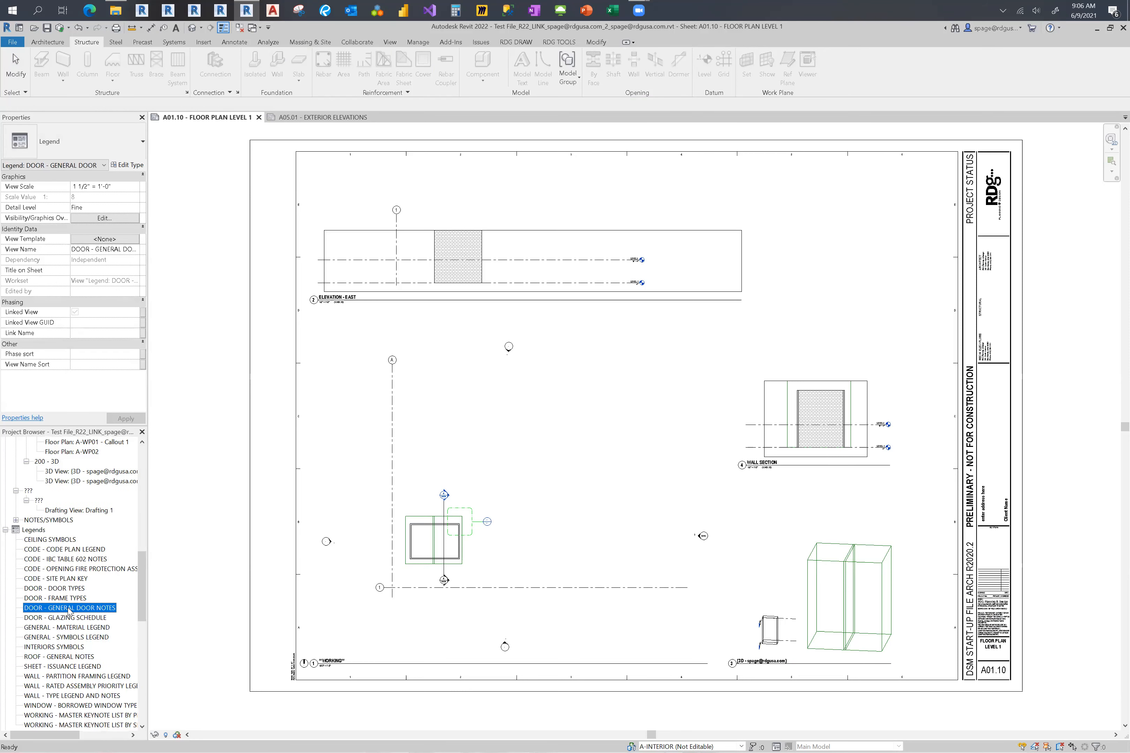
{"action": "left_click_drag", "start_coordinate": [654, 452], "coordinate": [655, 452]}
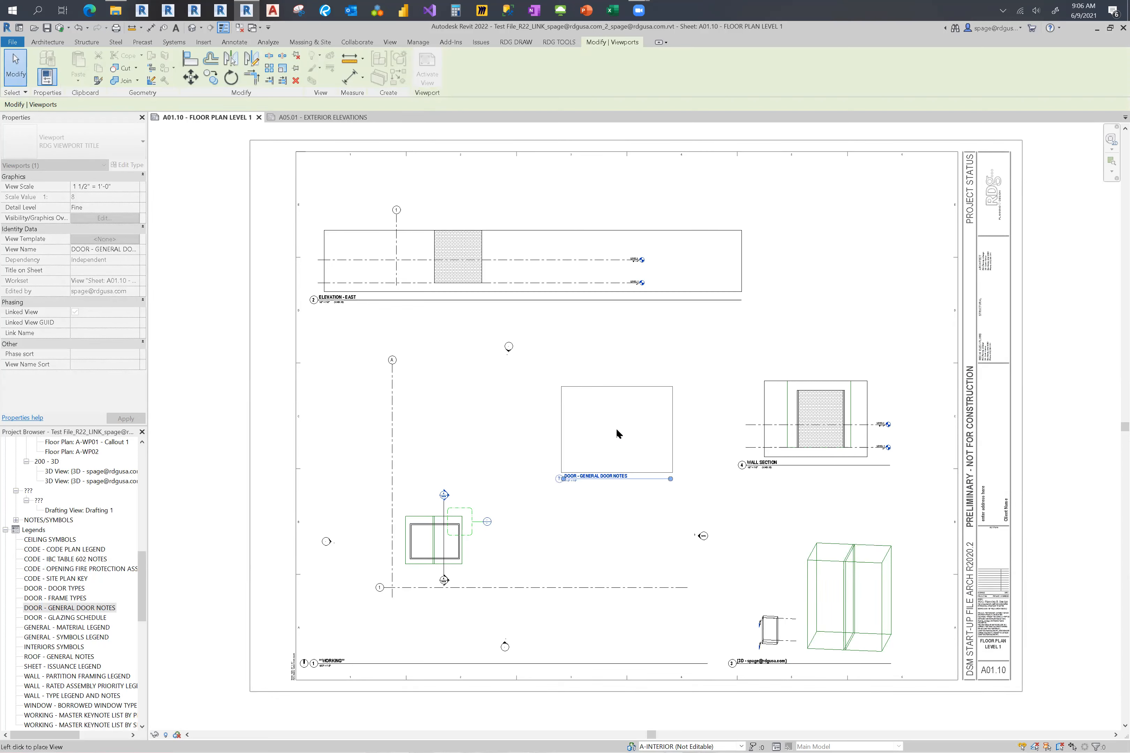
{"action": "left_click", "coordinate": [616, 391]}
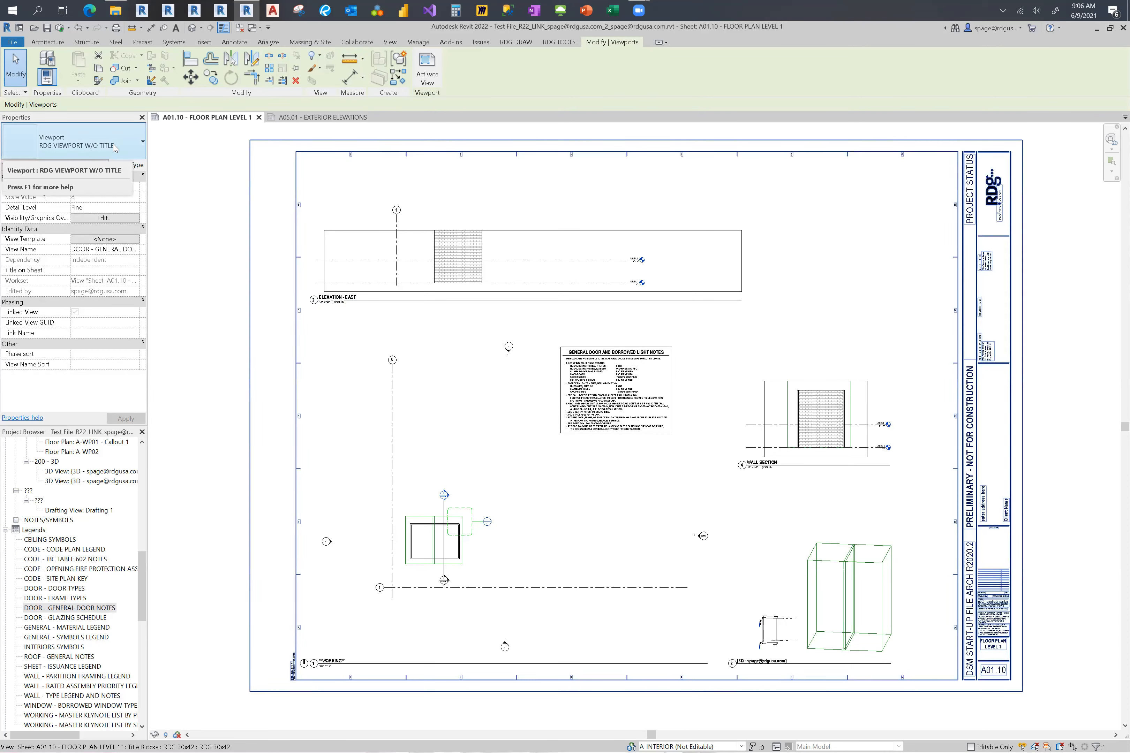
Step: Move the general door notes legend into the upper-right corner of the sheet's drawing area
{"action": "left_click", "coordinate": [829, 253]}
{"action": "left_click_drag", "start_coordinate": [601, 400], "coordinate": [874, 216]}
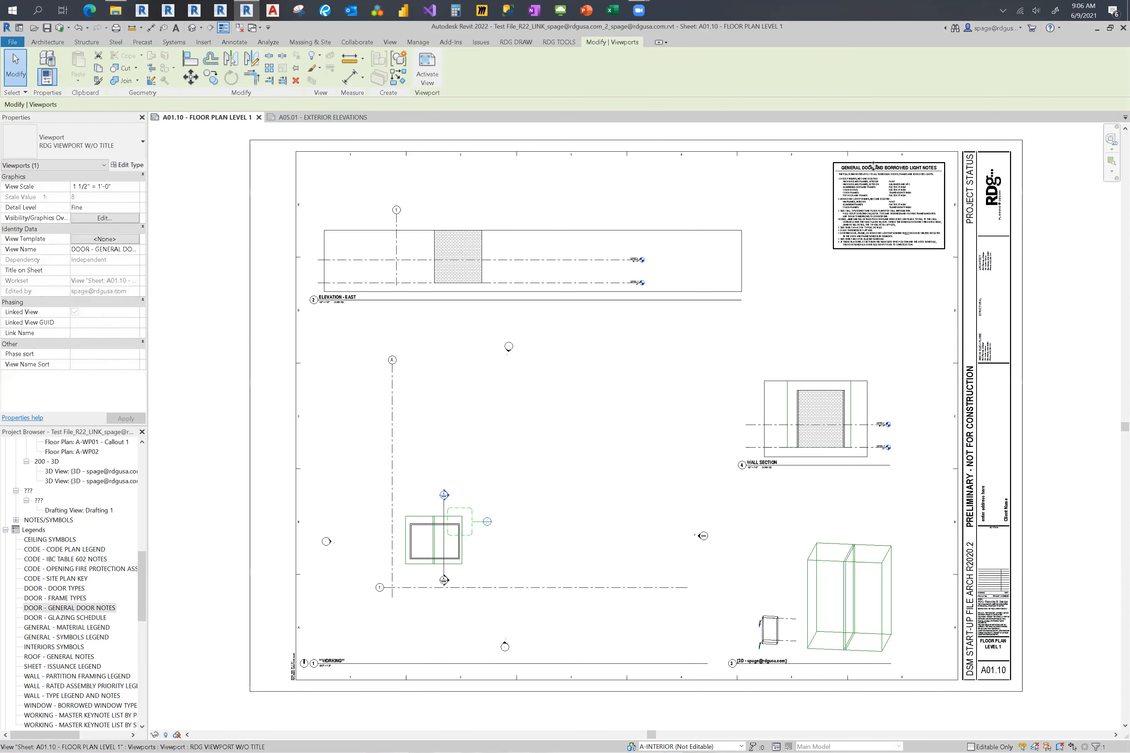
{"action": "scroll", "coordinate": [614, 329], "scroll_direction": "down", "scroll_amount": 2}
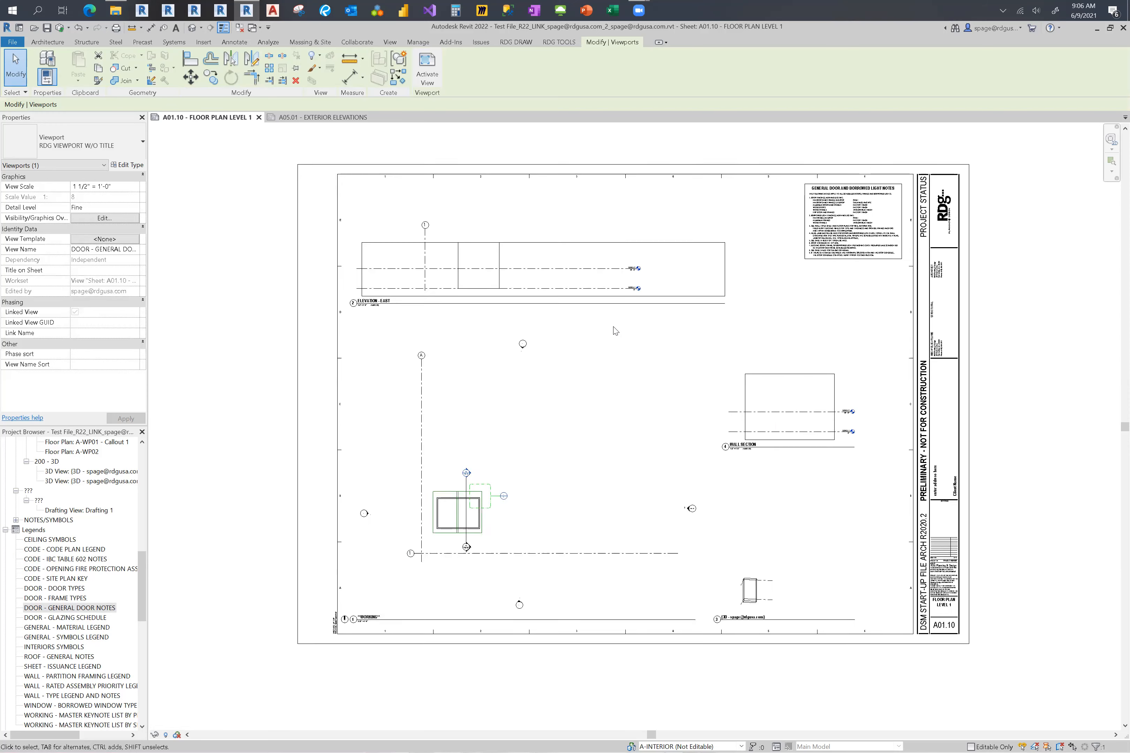
{"action": "scroll", "coordinate": [614, 330], "scroll_direction": "up", "scroll_amount": 3}
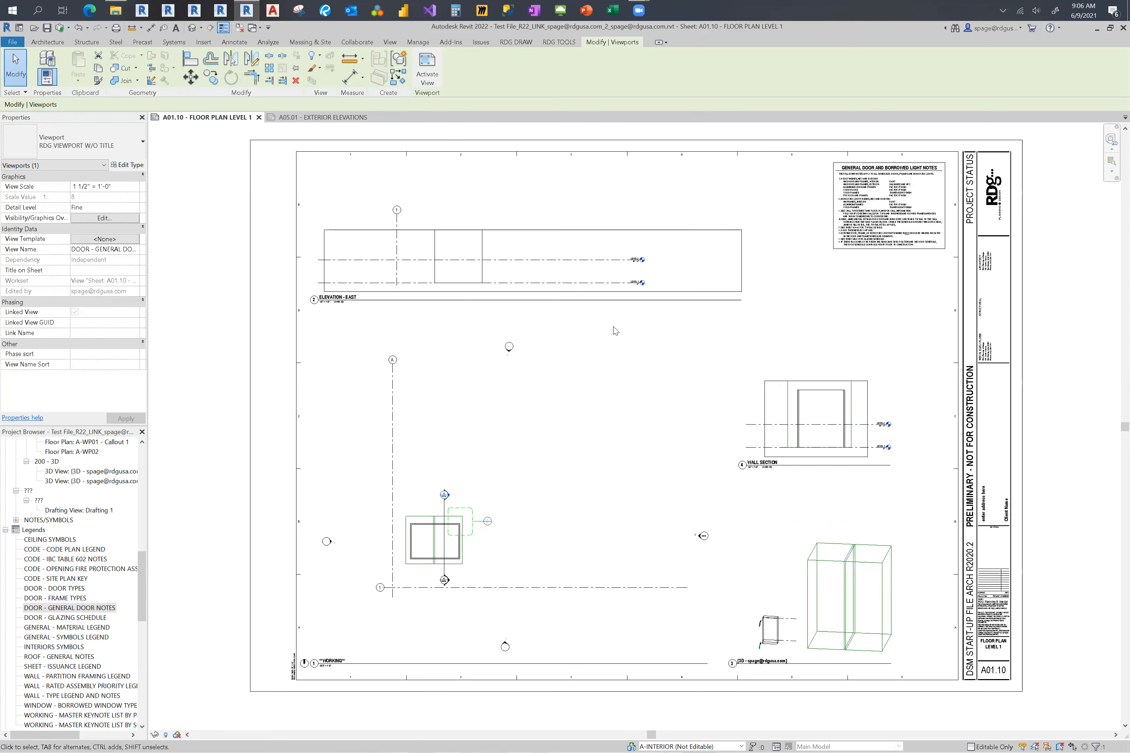
Step: Open the RDG Revit add-in's Settings.xml in Notepad++ from the Resources folder and examine the viewport type assigned to FloorPlan
{"action": "middle_click_drag", "start_coordinate": [631, 349], "coordinate": [620, 357]}
{"action": "left_click", "coordinate": [216, 230]}
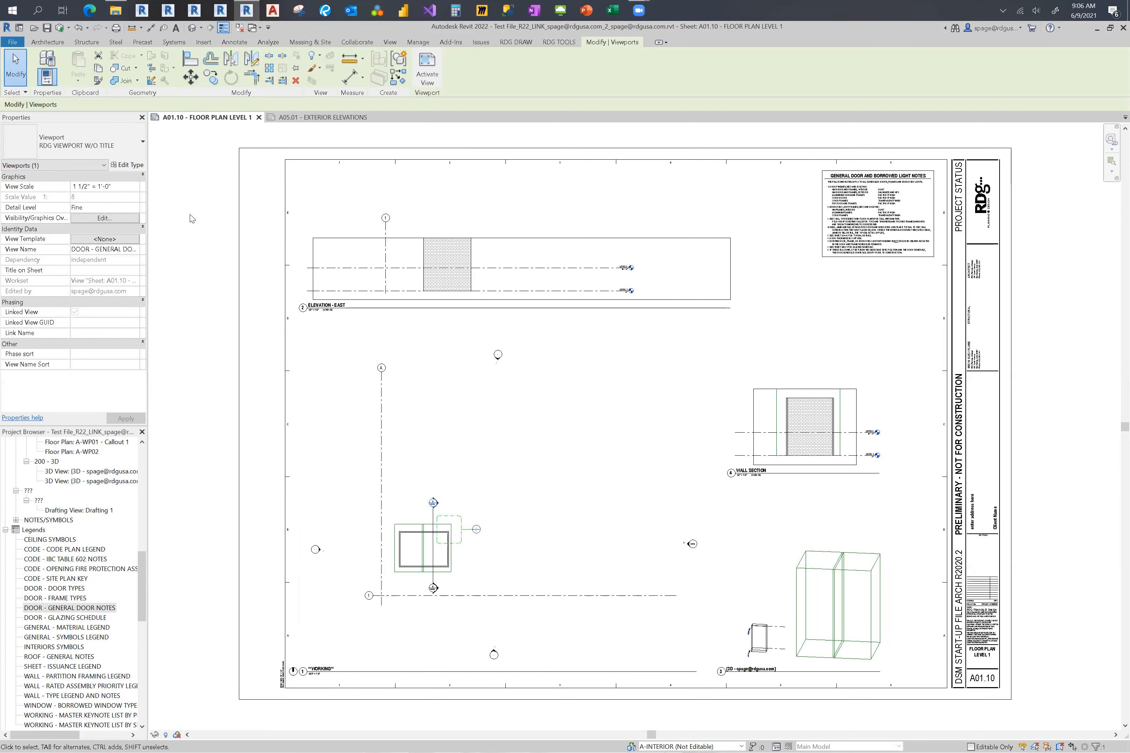
{"action": "left_click", "coordinate": [115, 10]}
{"action": "left_click", "coordinate": [284, 292]}
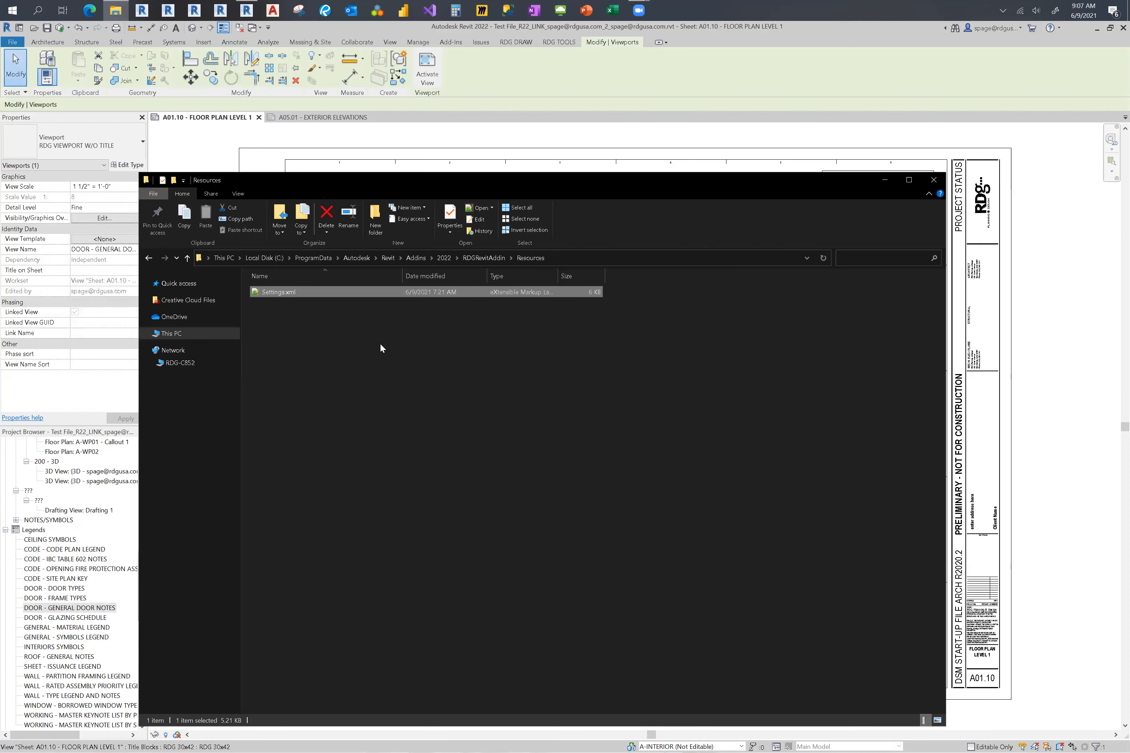
{"action": "key", "text": "Return"}
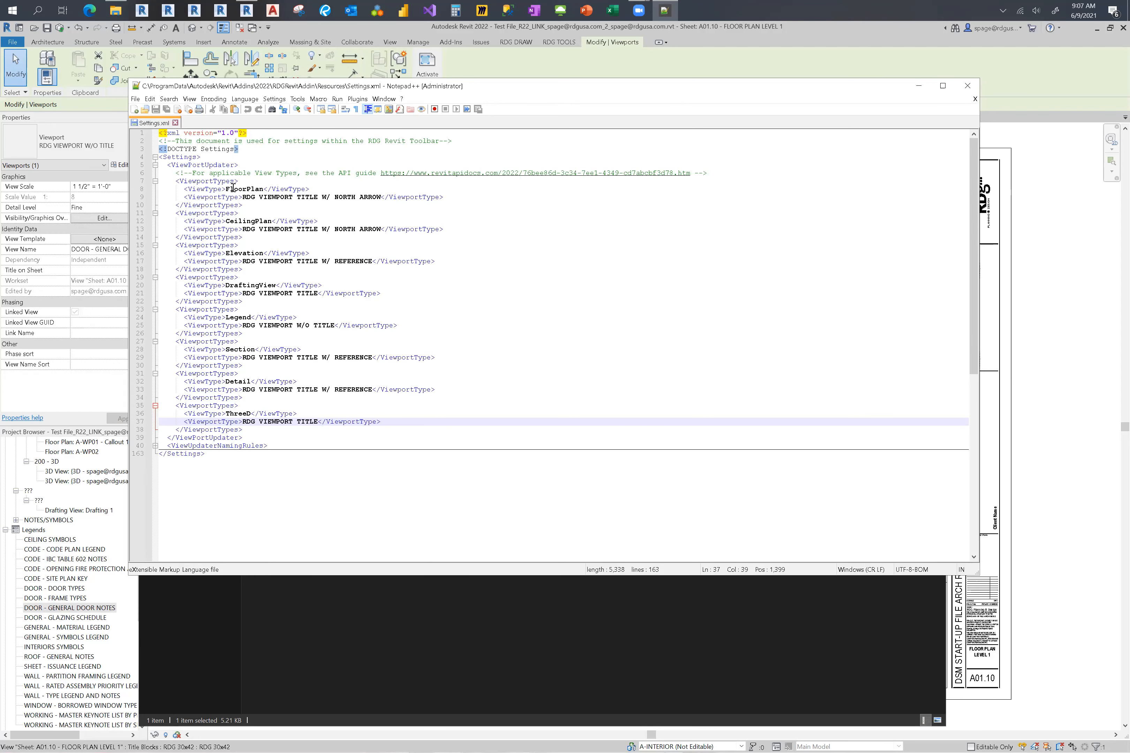
{"action": "left_click_drag", "start_coordinate": [226, 189], "coordinate": [262, 253]}
{"action": "left_click_drag", "start_coordinate": [246, 197], "coordinate": [367, 199]}
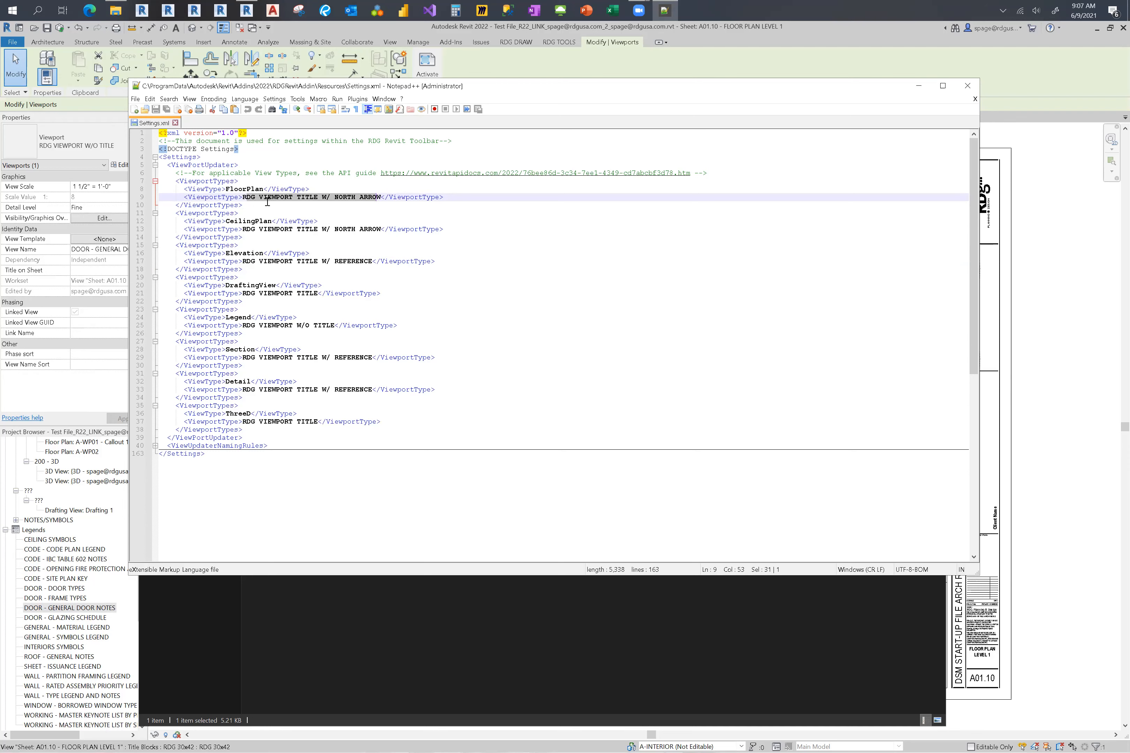
{"action": "left_click", "coordinate": [246, 198]}
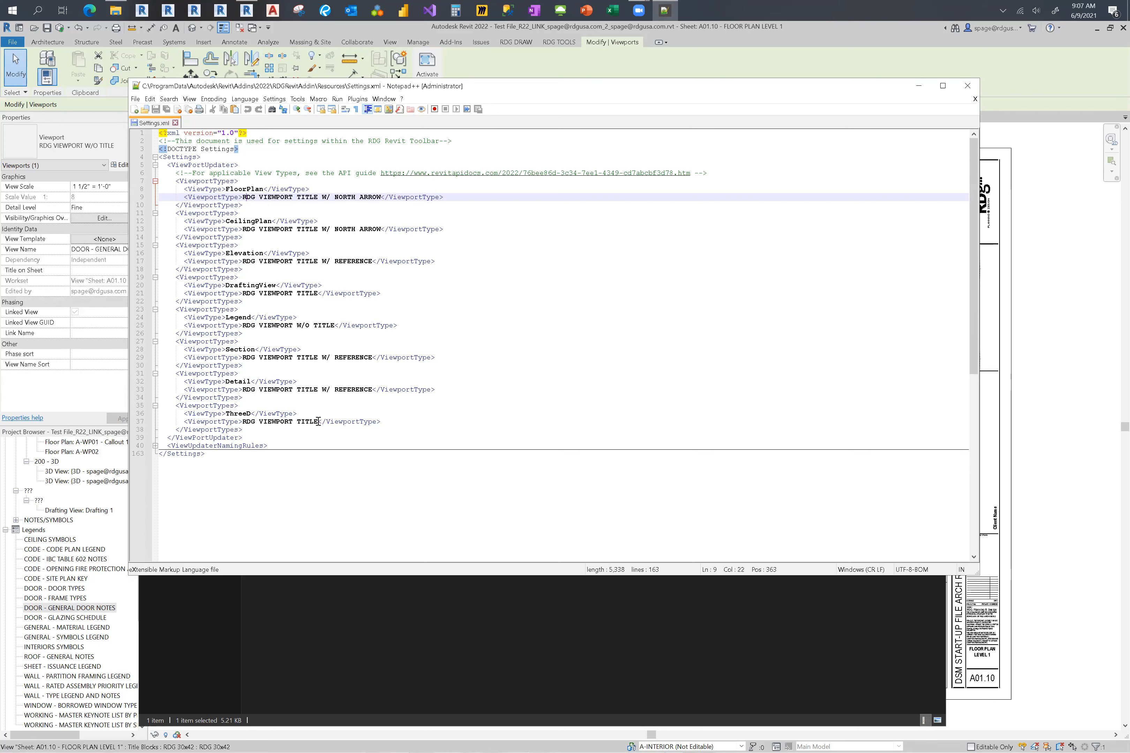
Step: Set the ThreeD entry's viewport type to the presenter's first name with an S plus NEW TYPE, save Settings.xml, and return to Revit
{"action": "left_click_drag", "start_coordinate": [318, 421], "coordinate": [242, 421]}
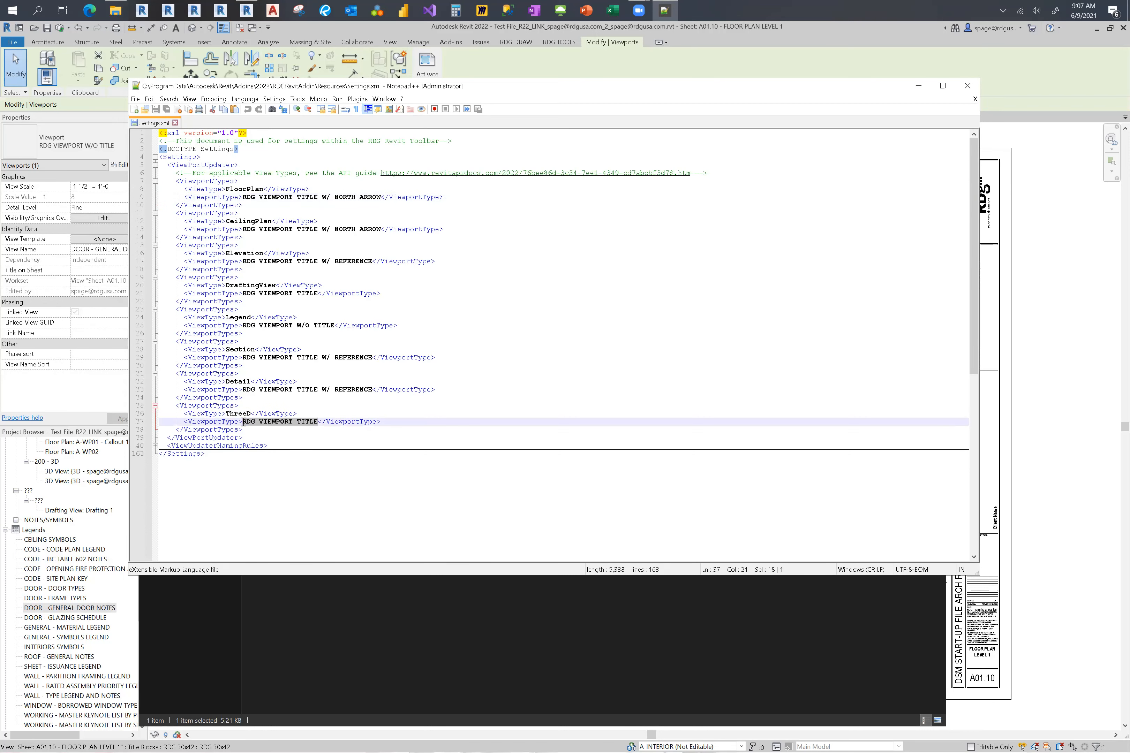
{"action": "type", "text": "SEA"}
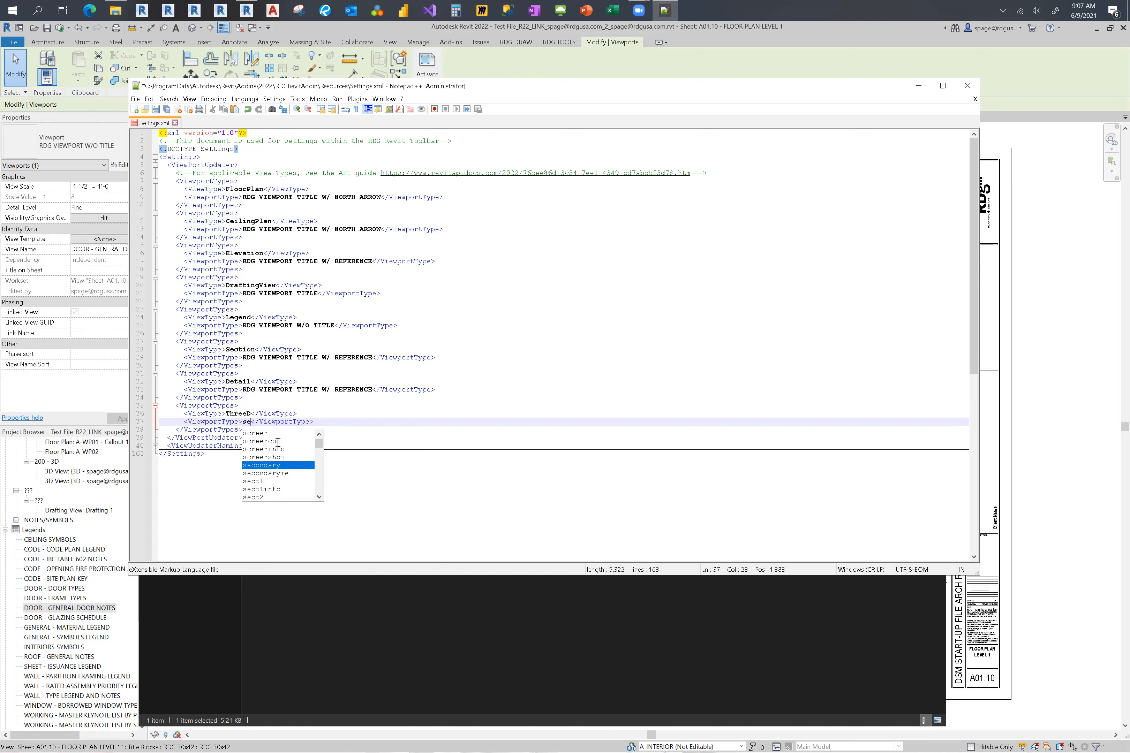
{"action": "type", "text": "NS NEW "}
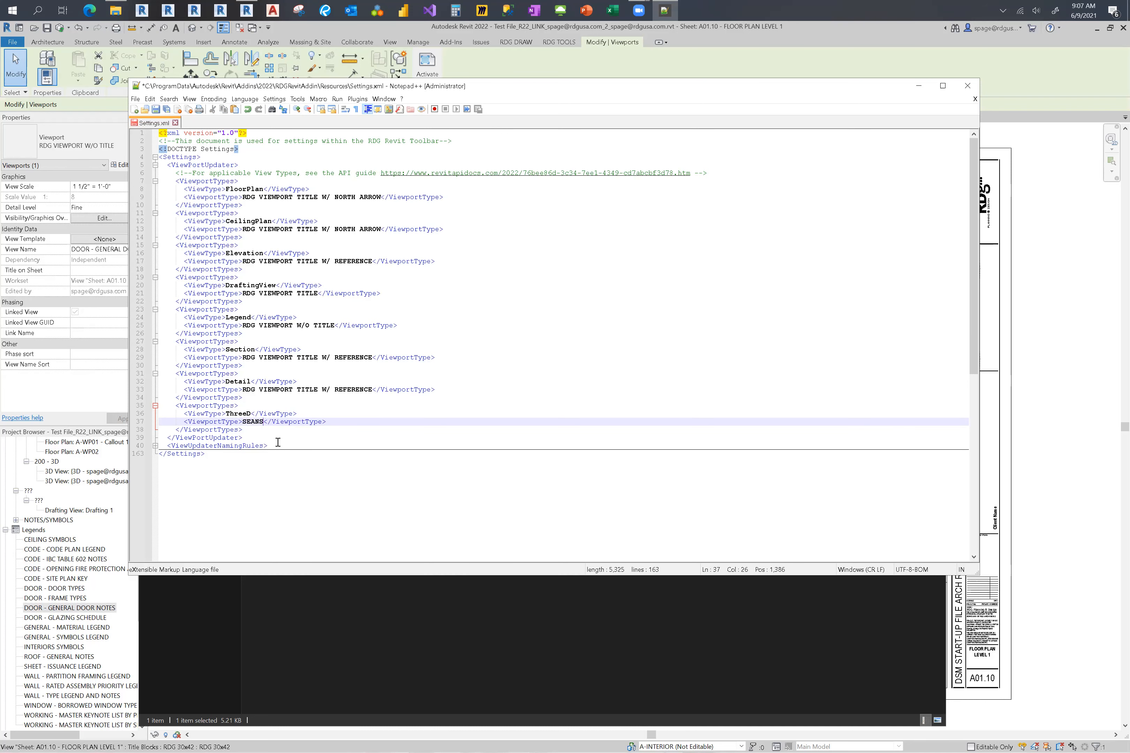
{"action": "type", "text": "TYPE"}
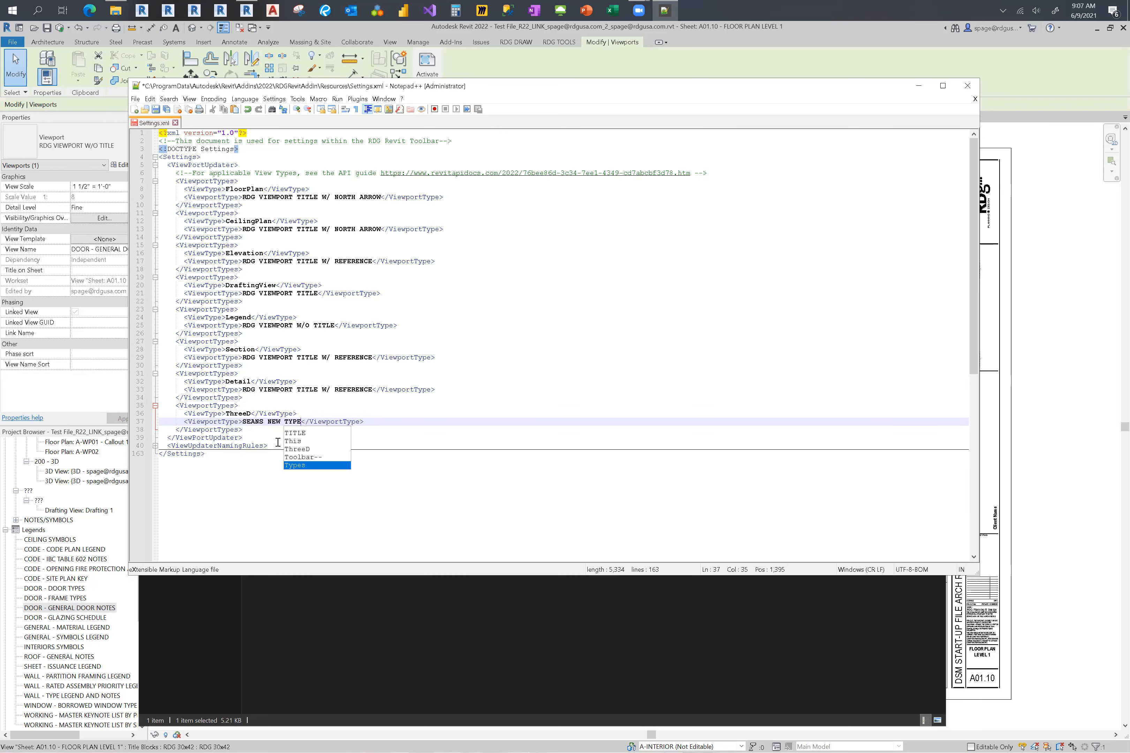
{"action": "left_click", "coordinate": [544, 317]}
{"action": "key", "text": "ctrl+s"}
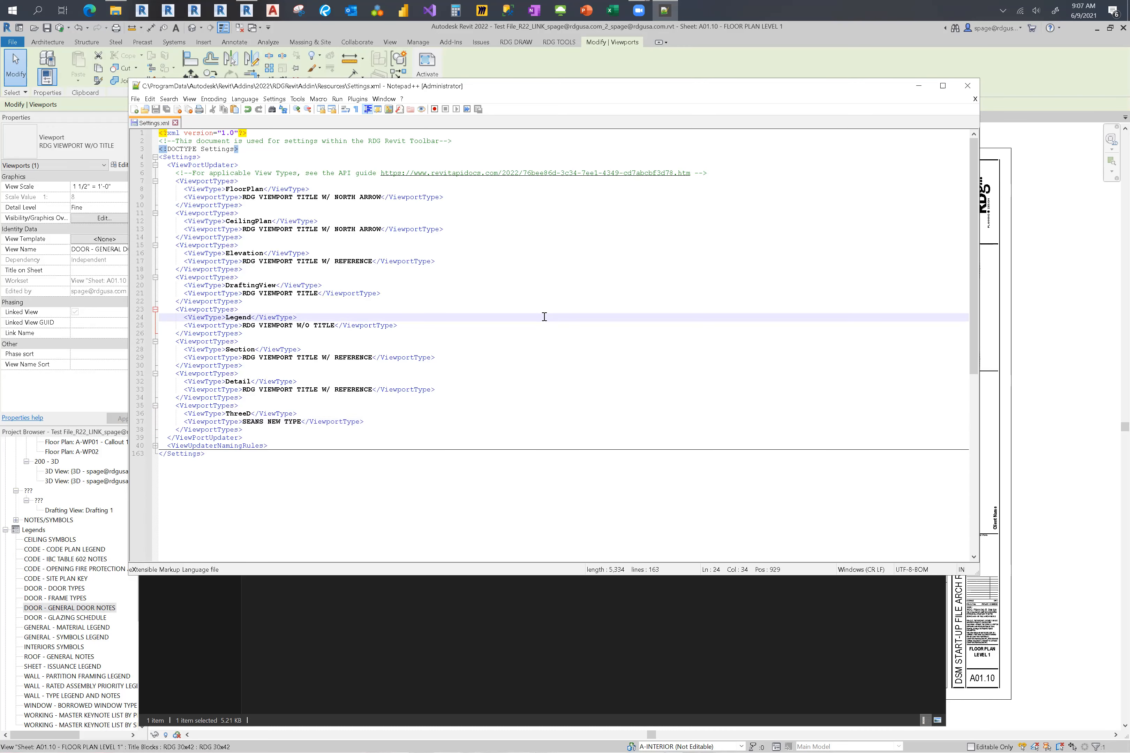
{"action": "left_click", "coordinate": [968, 86]}
{"action": "left_click", "coordinate": [892, 181]}
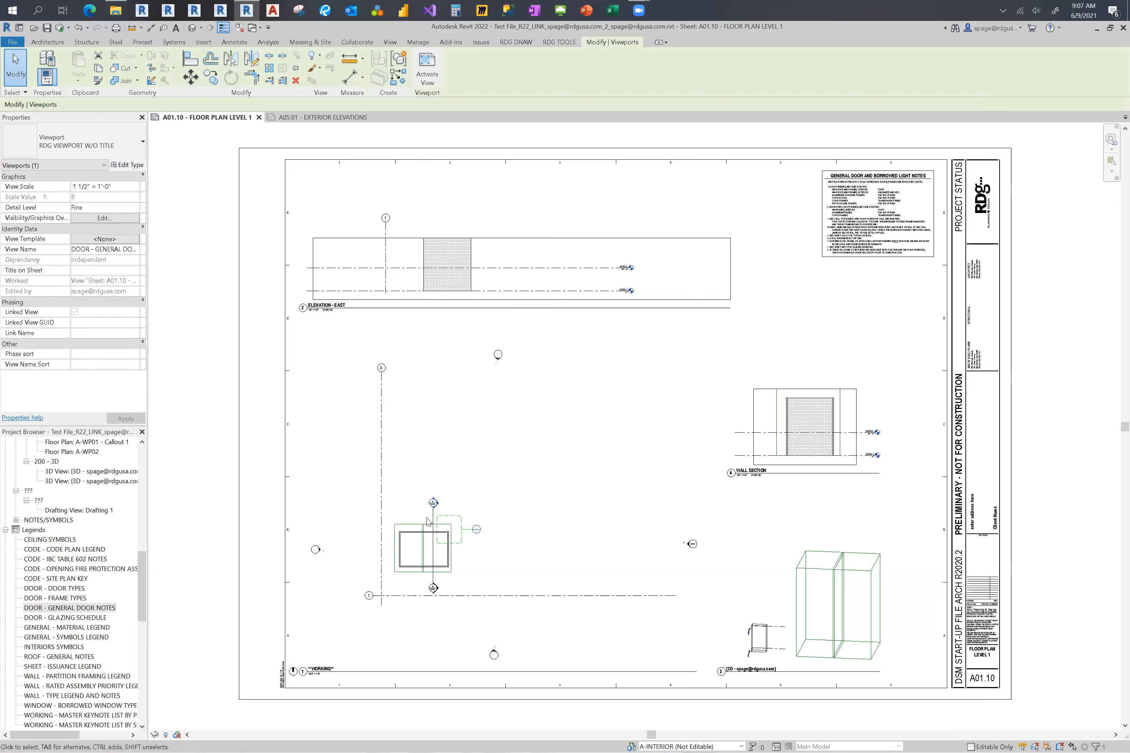
Step: Duplicate the wall section's viewport type, naming the copy with the presenter's first name with an S plus NEW TYPE
{"action": "left_click", "coordinate": [803, 408]}
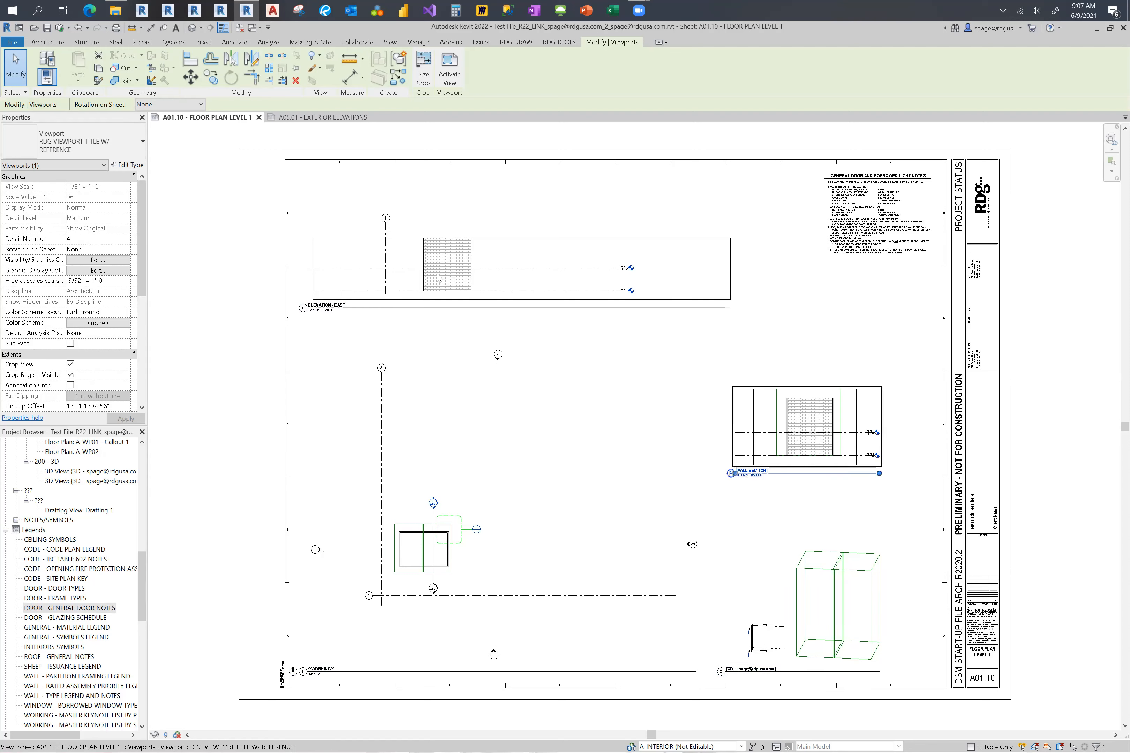
{"action": "left_click", "coordinate": [125, 165]}
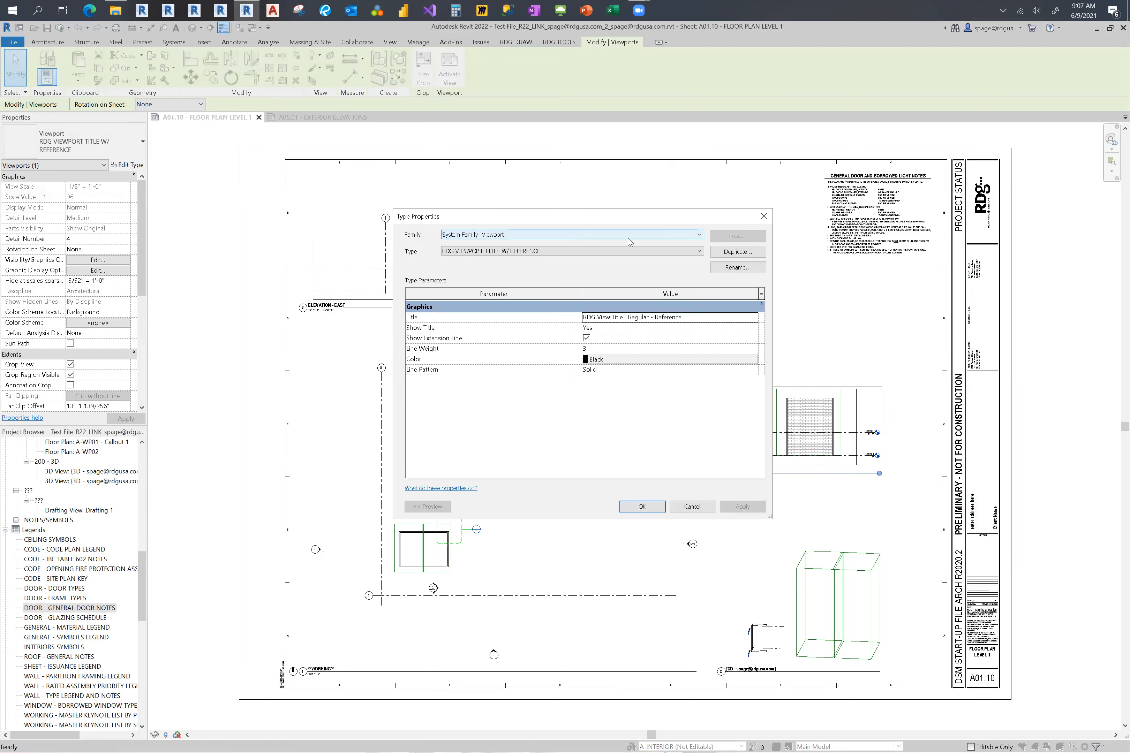
{"action": "left_click", "coordinate": [737, 252]}
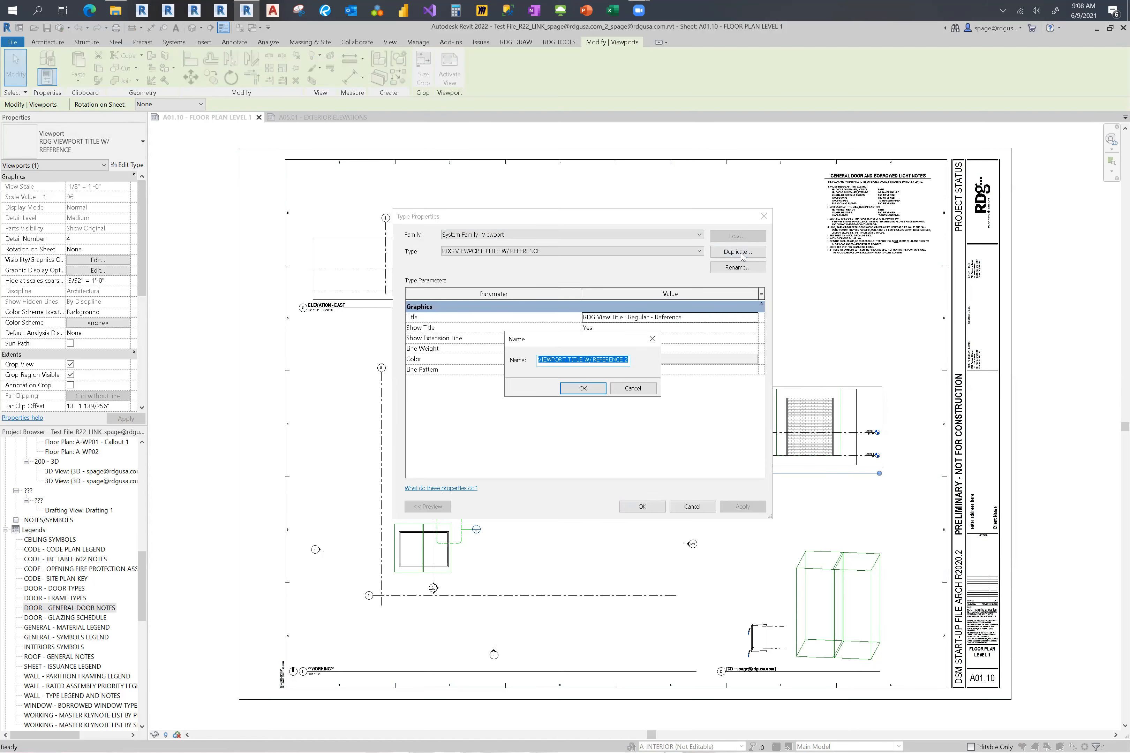
{"action": "type", "text": "SEANS NEW TYPW"}
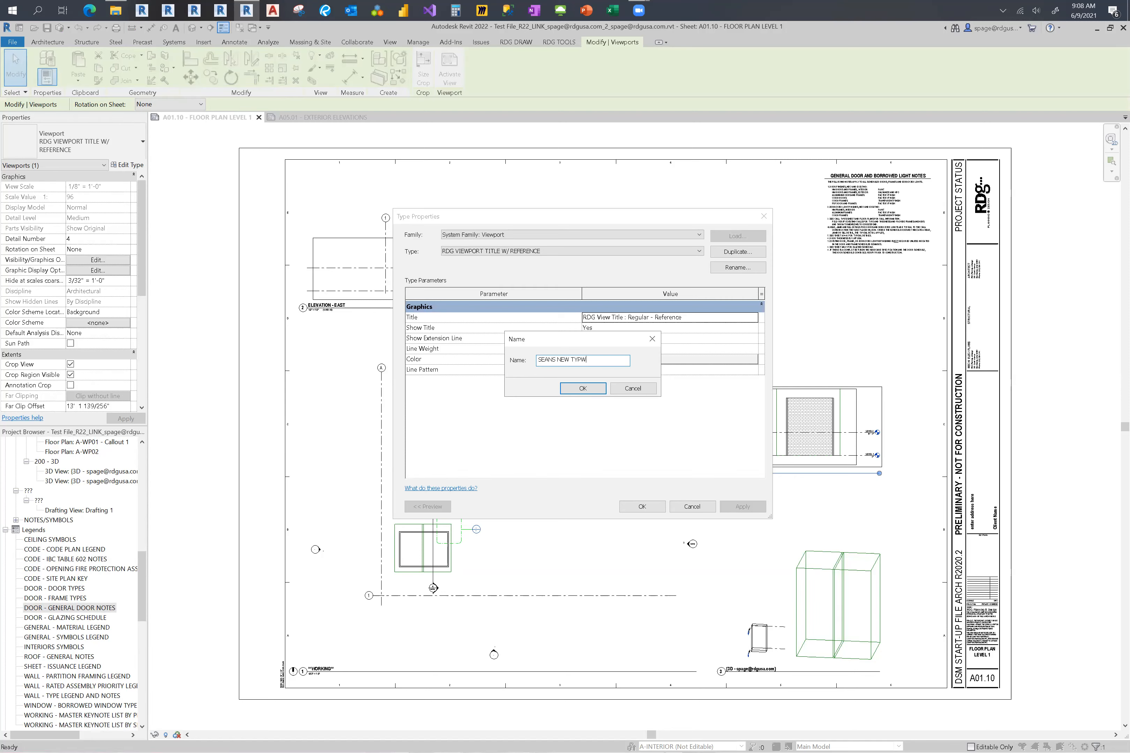
{"action": "key", "text": "BackSpace"}
{"action": "type", "text": "E"}
Step: Check the duplicate's name against the ThreeD entry in Settings.xml, and apply the new type to the wall section viewport
{"action": "left_click", "coordinate": [120, 17]}
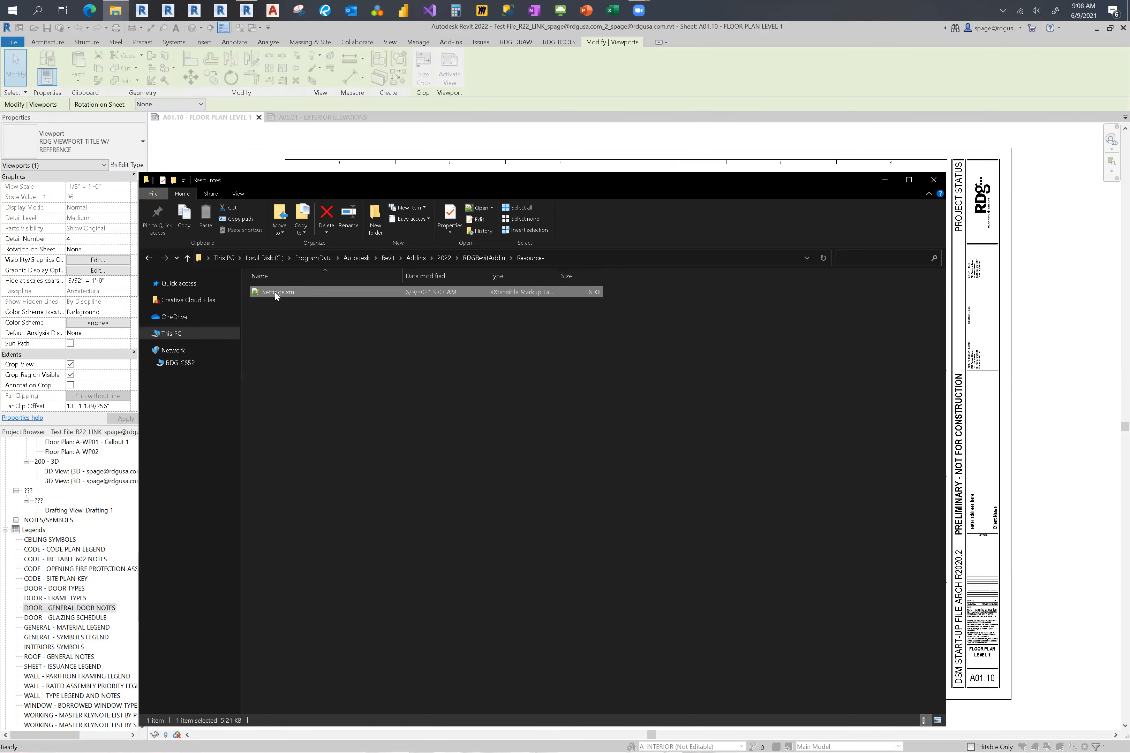
{"action": "right_click", "coordinate": [275, 291]}
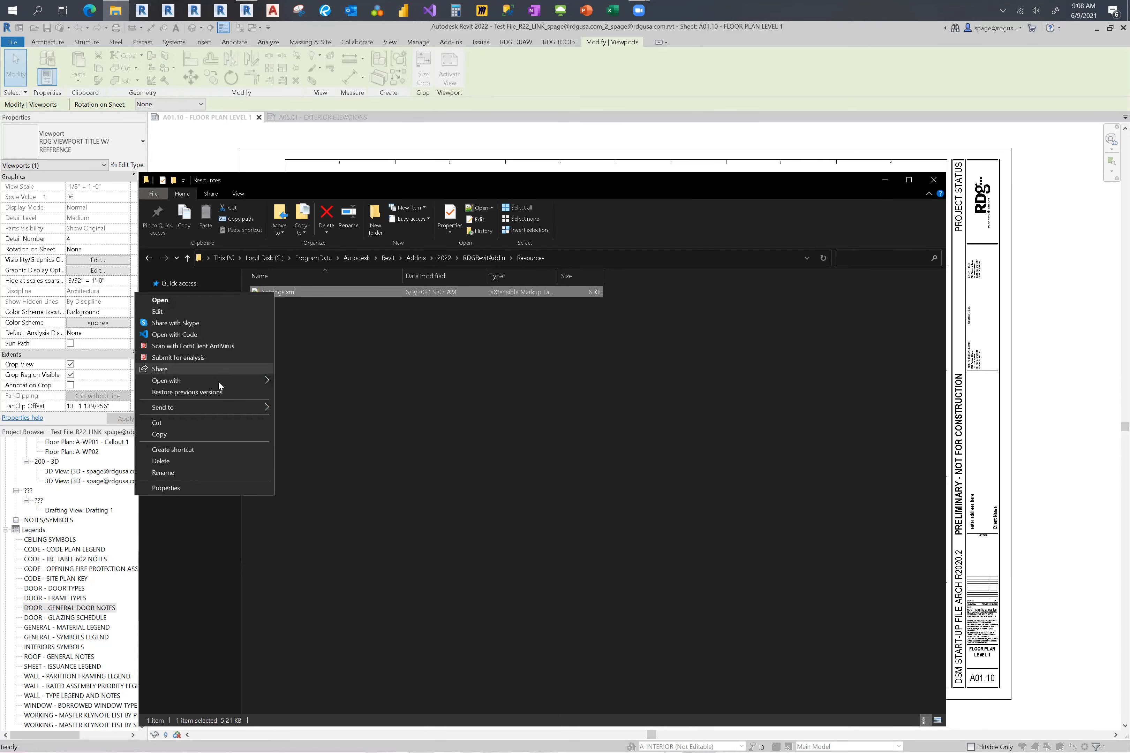
{"action": "mouse_move", "coordinate": [220, 381]}
{"action": "left_click", "coordinate": [334, 438]}
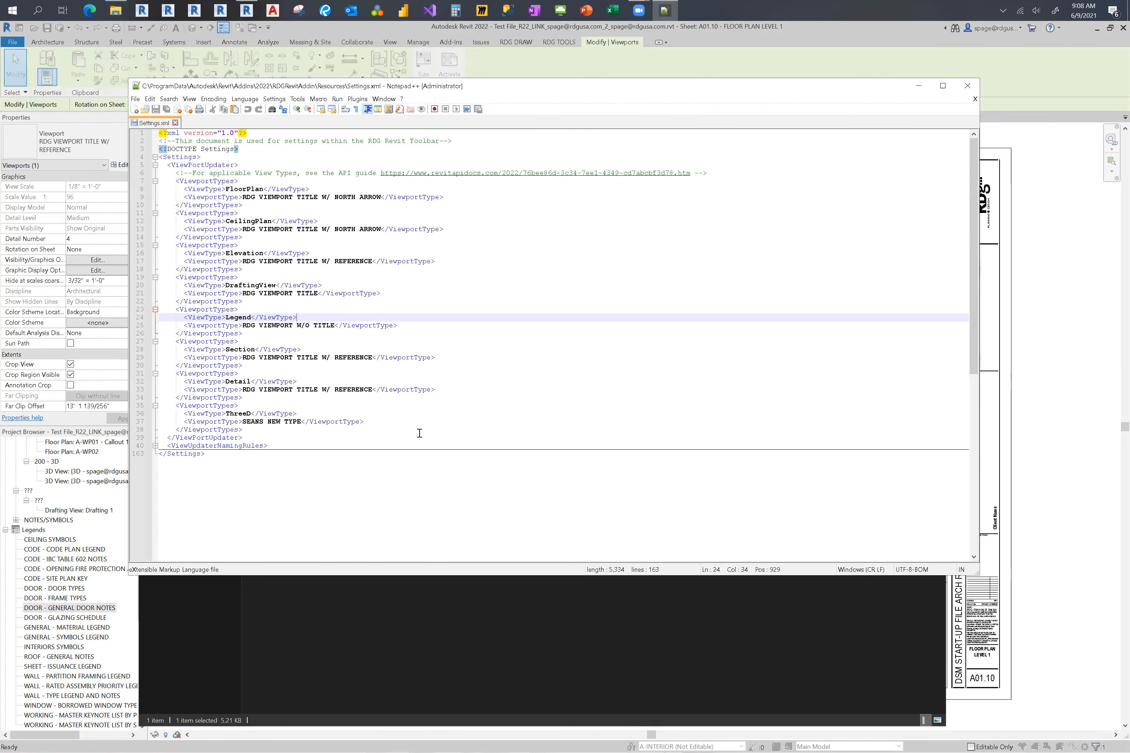
{"action": "left_click", "coordinate": [1076, 257]}
{"action": "left_click", "coordinate": [583, 389]}
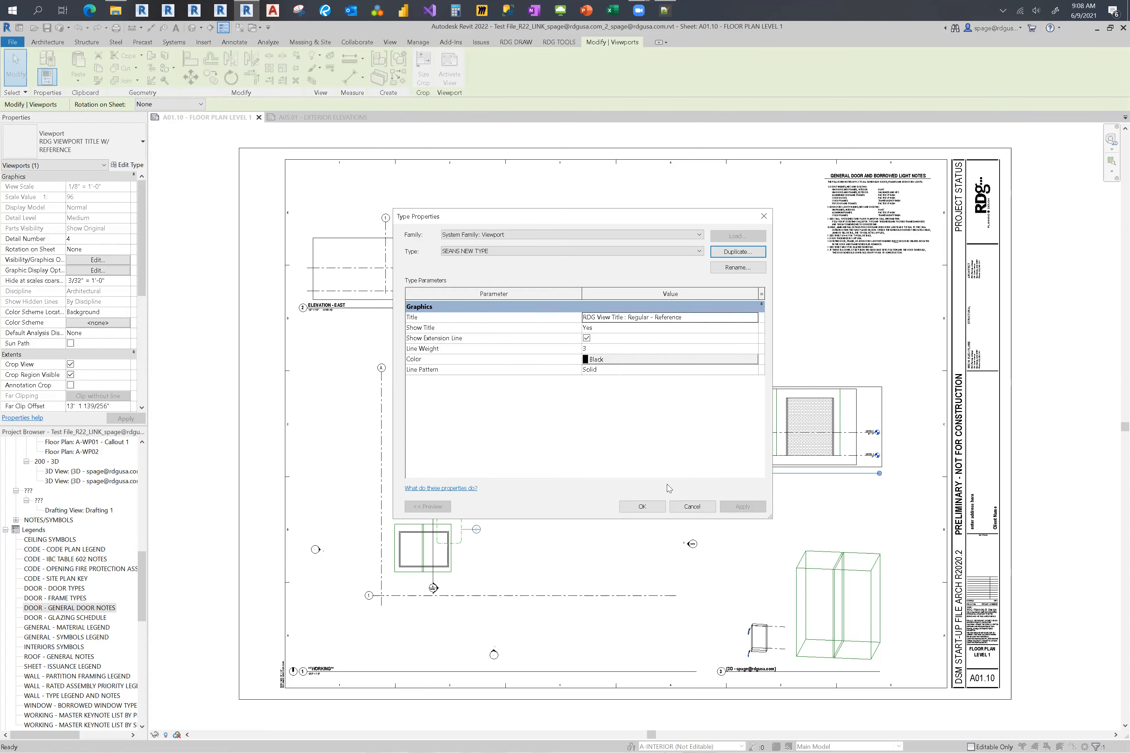
{"action": "left_click", "coordinate": [642, 506]}
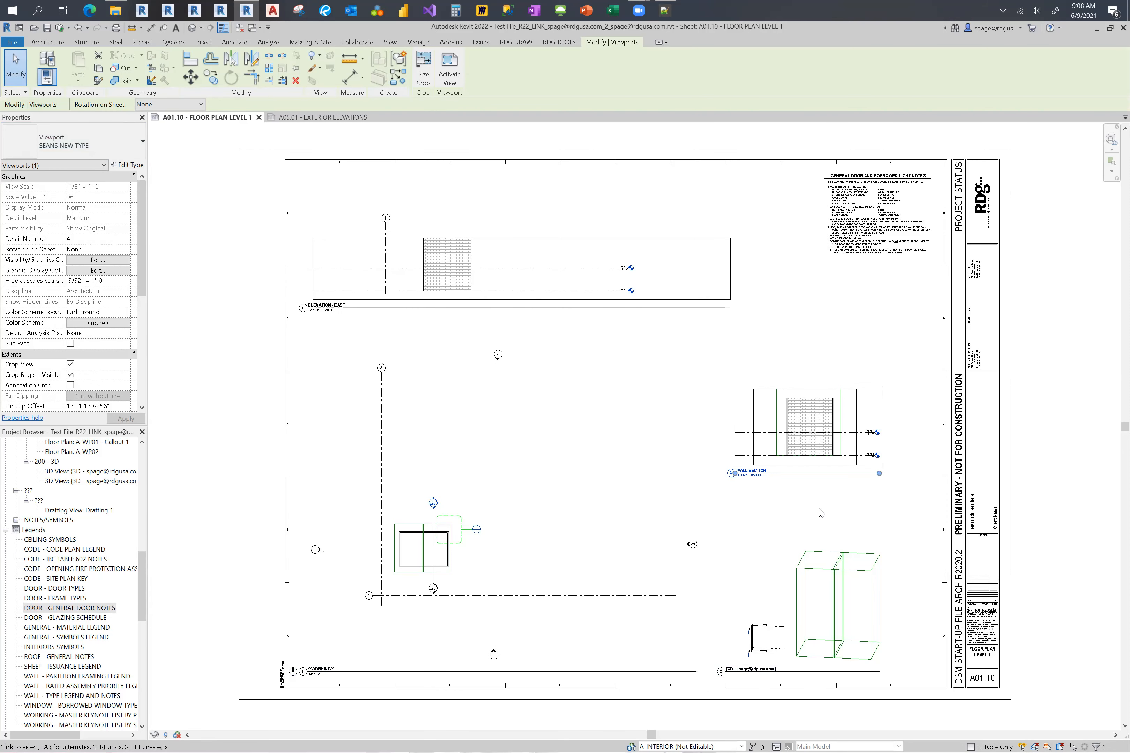
Step: Delete the 3D viewport from the sheet and synchronize the model with central, relinquishing view worksets and borrowed elements
{"action": "left_click", "coordinate": [827, 564]}
{"action": "key", "text": "Delete"}
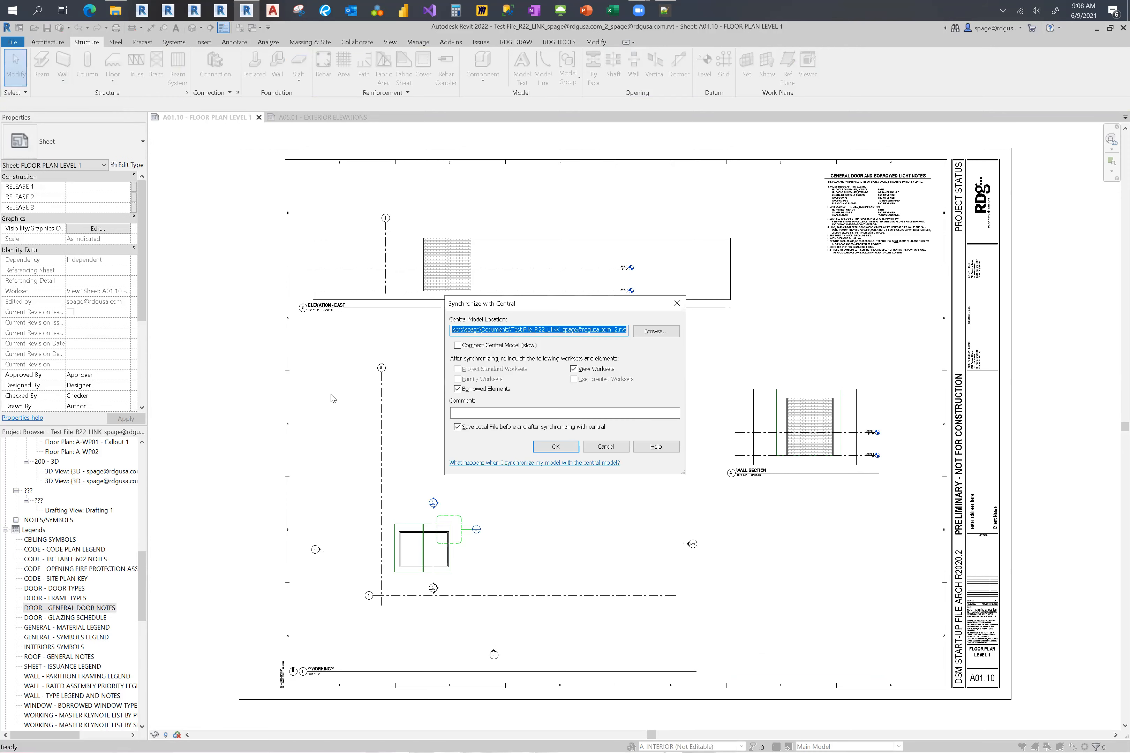
{"action": "left_click", "coordinate": [554, 450]}
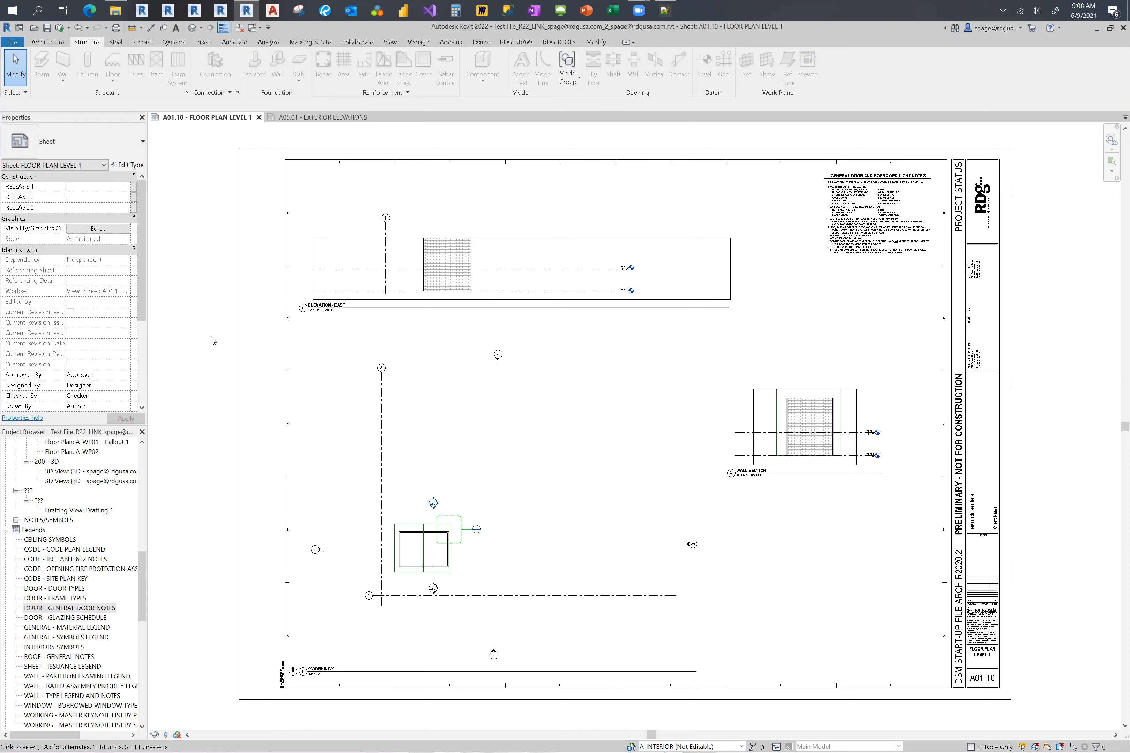
Step: Place the second 3D view from the working 200 - 3D group on the sheet below the wall section
{"action": "left_click_drag", "start_coordinate": [144, 585], "coordinate": [155, 552]}
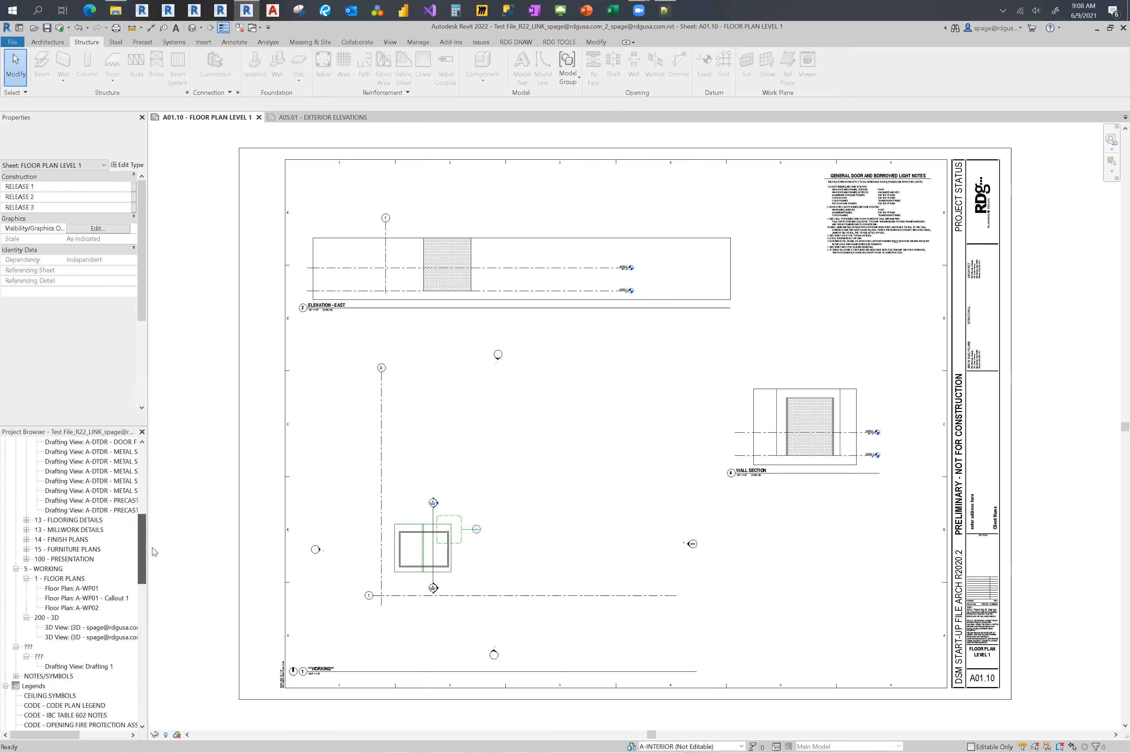
{"action": "left_click", "coordinate": [90, 647]}
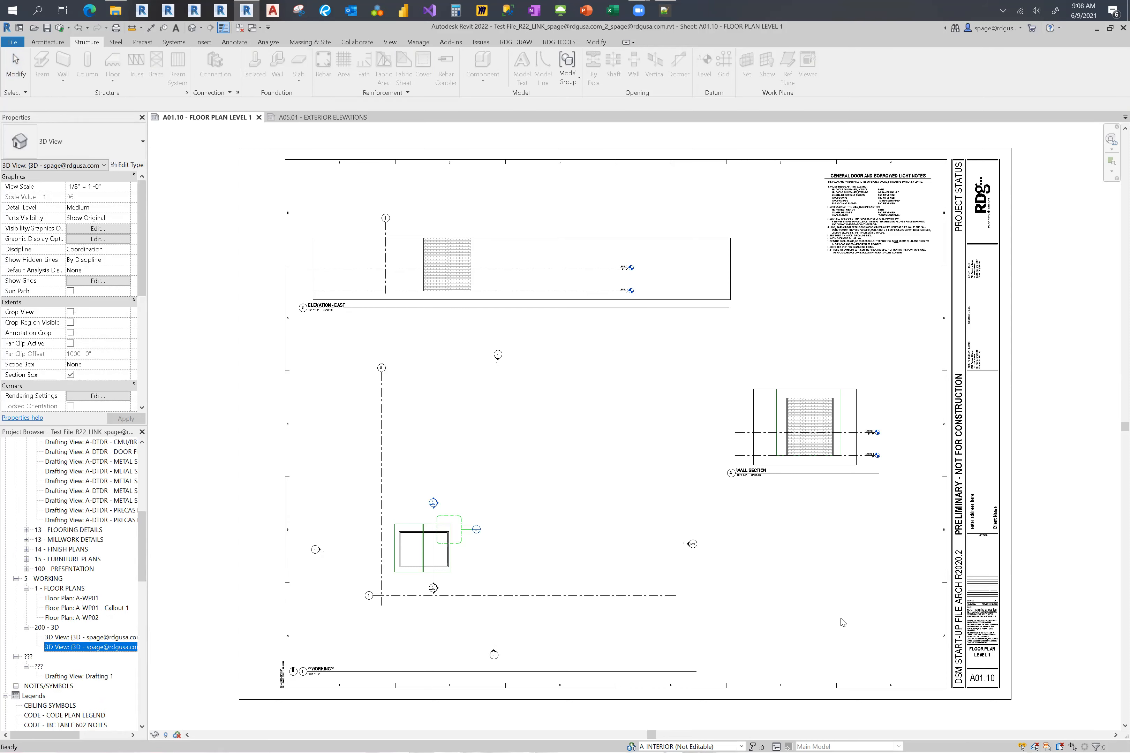
{"action": "left_click", "coordinate": [769, 589]}
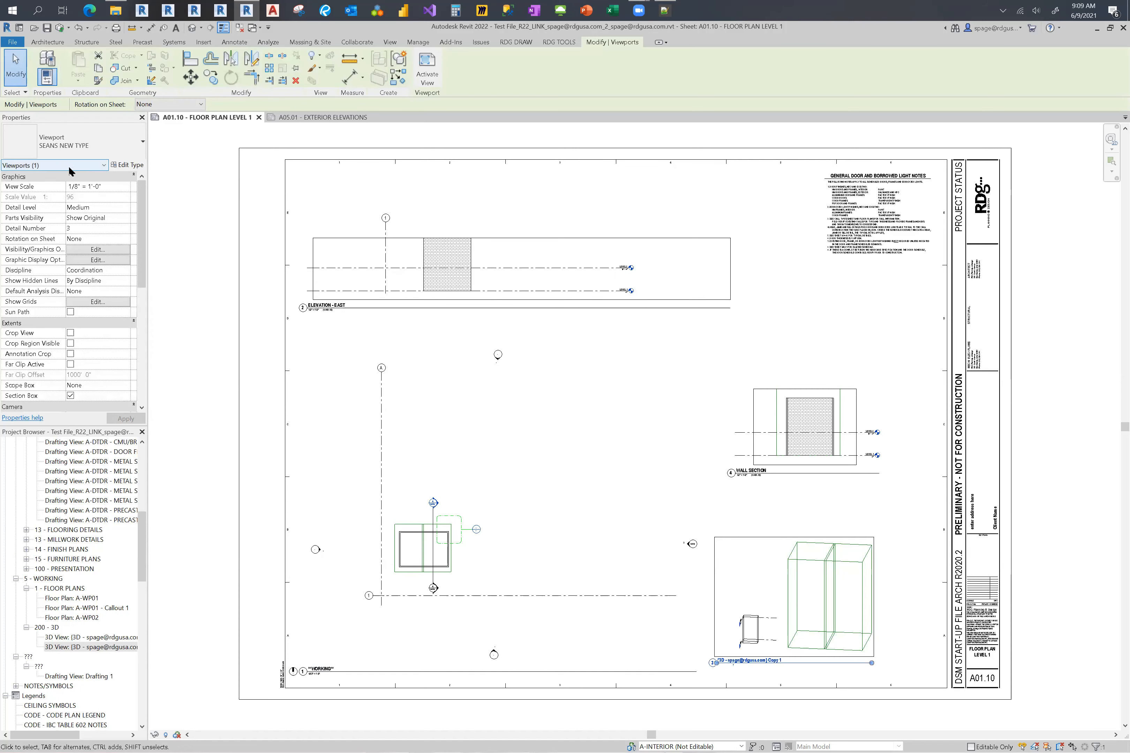
Step: Move the newly placed 3D viewport slightly toward the title block
{"action": "left_click", "coordinate": [898, 509]}
{"action": "left_click", "coordinate": [838, 593]}
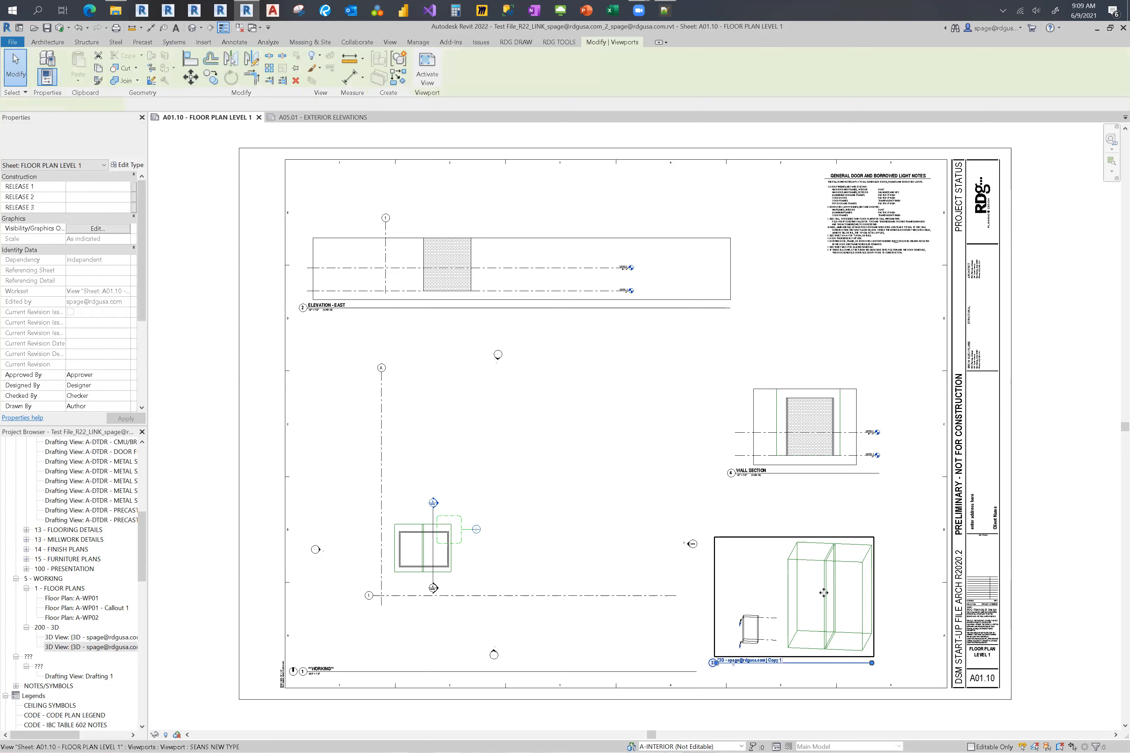
{"action": "left_click_drag", "start_coordinate": [846, 592], "coordinate": [849, 593]}
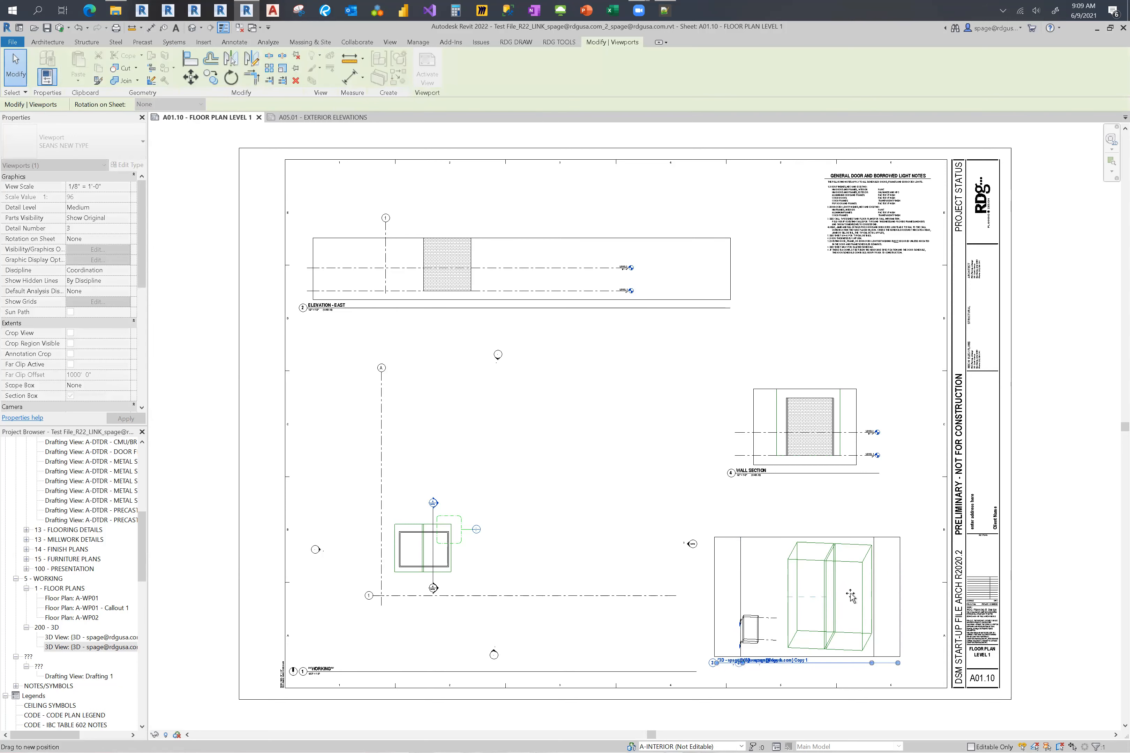